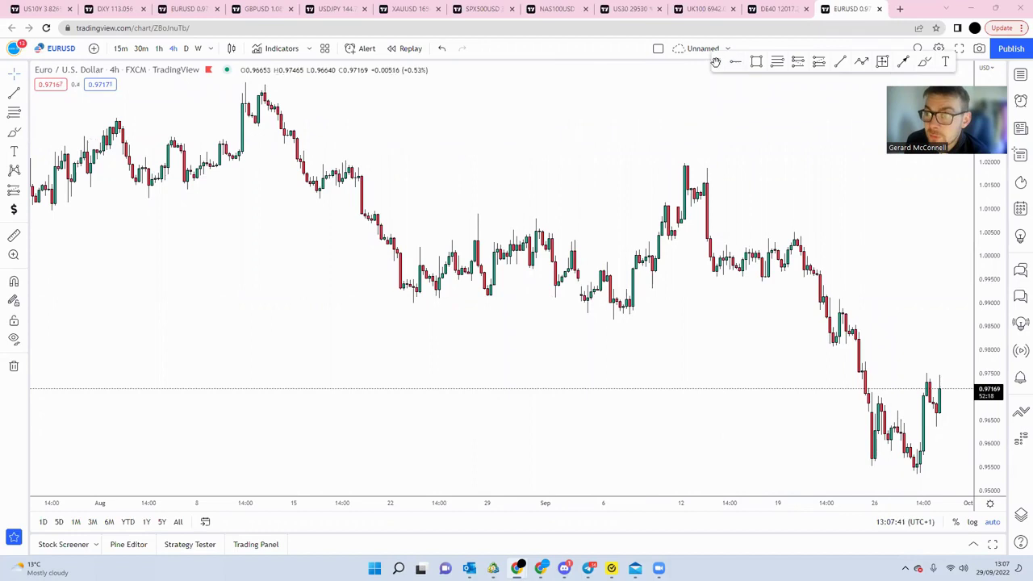
# Move the floating drawing-tools bar slightly down and right near the top of the chart
pyautogui.moveTo(715, 62); pyautogui.dragTo(737, 78)
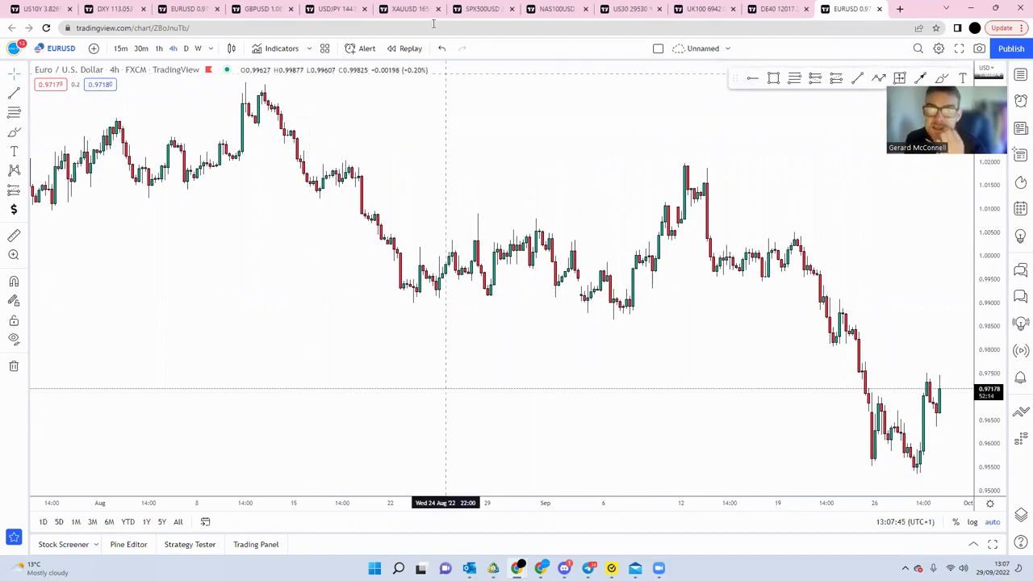
# View the EURUSD chart full screen, zoom out the time axis, then exit full screen
pyautogui.click(959, 50)
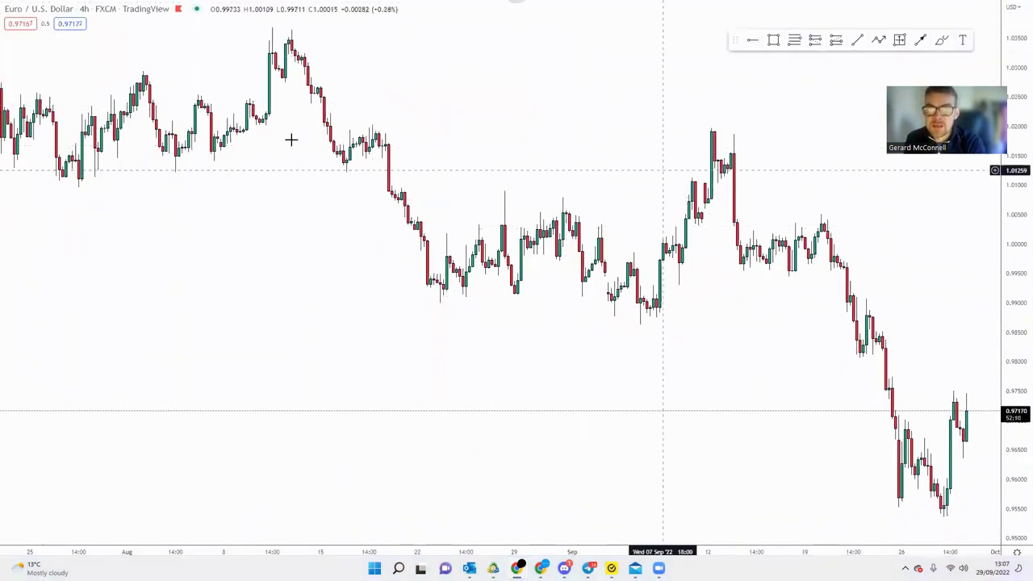
pyautogui.scroll(-2, 155, 277)
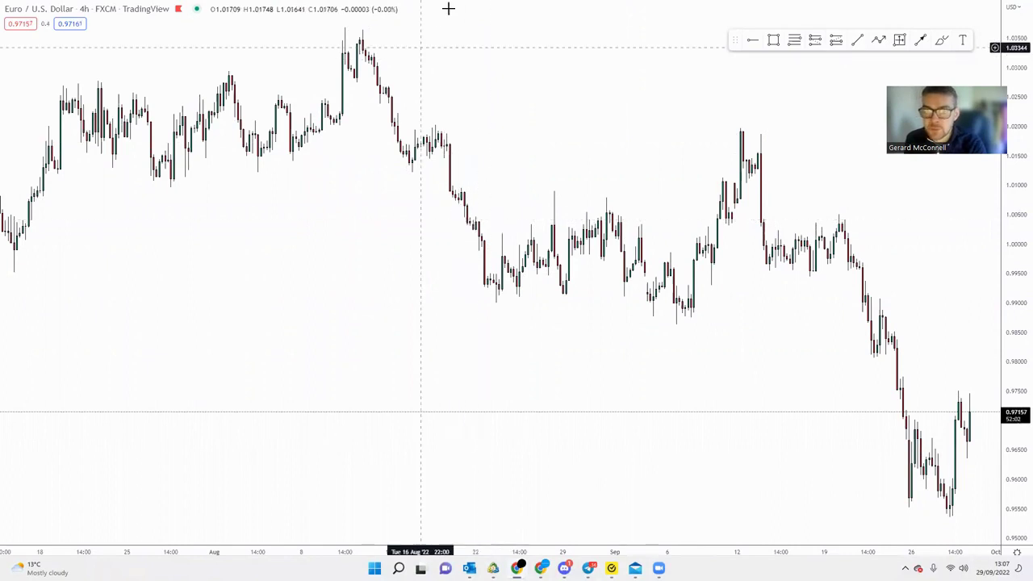
pyautogui.click(521, 40)
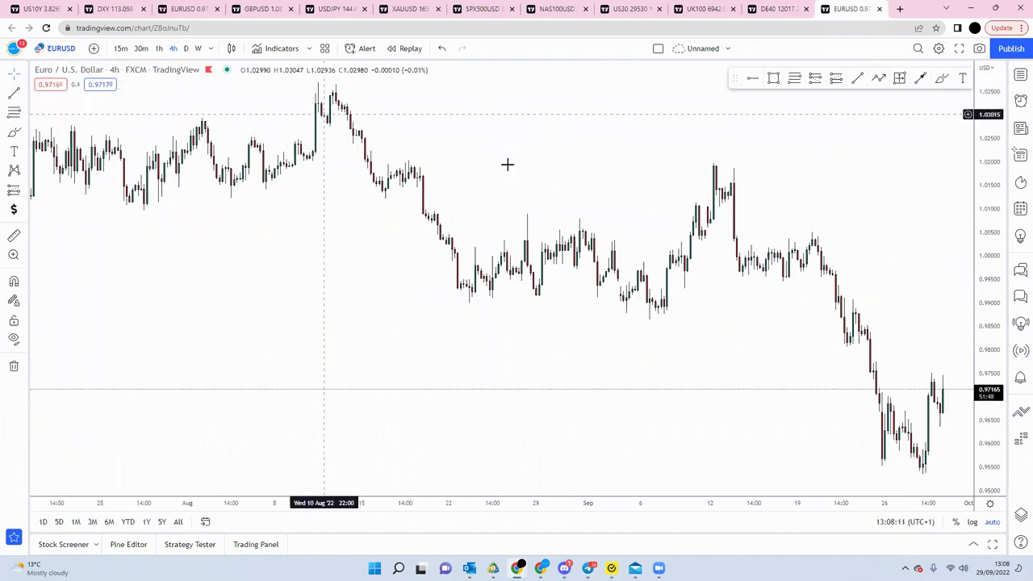
pyautogui.moveTo(526, 158); pyautogui.dragTo(498, 180)
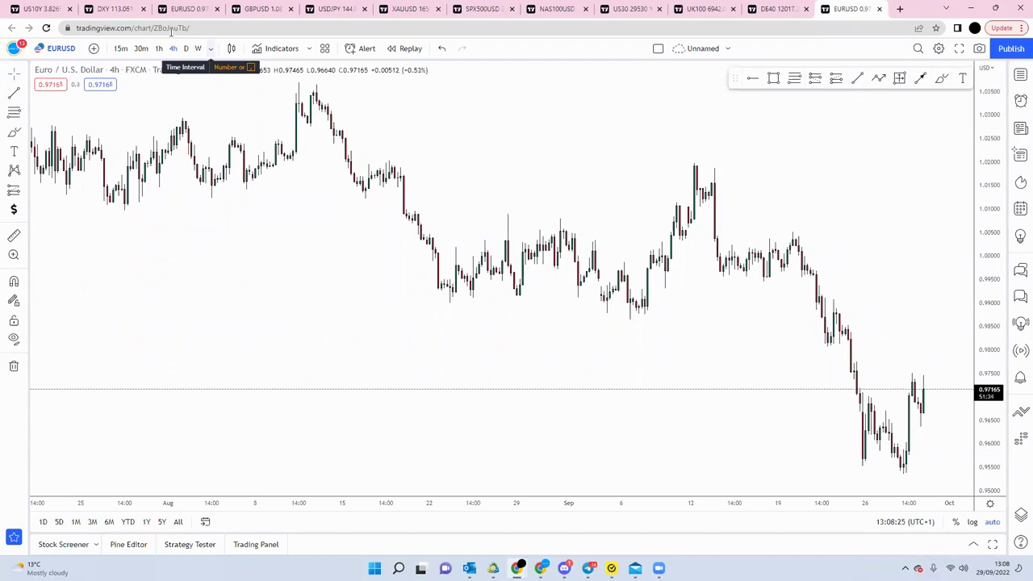
pyautogui.click(210, 49)
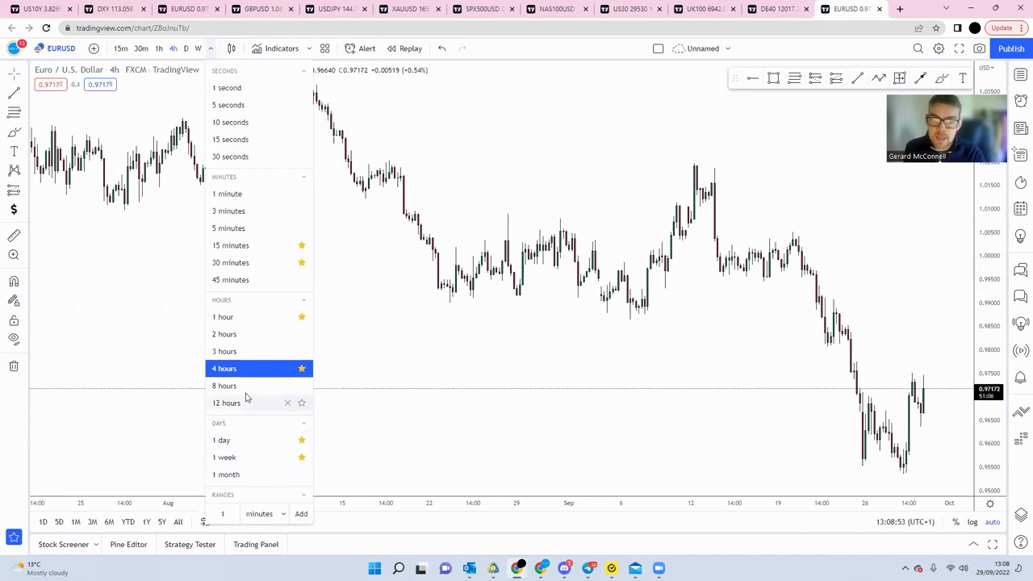
pyautogui.click(381, 244)
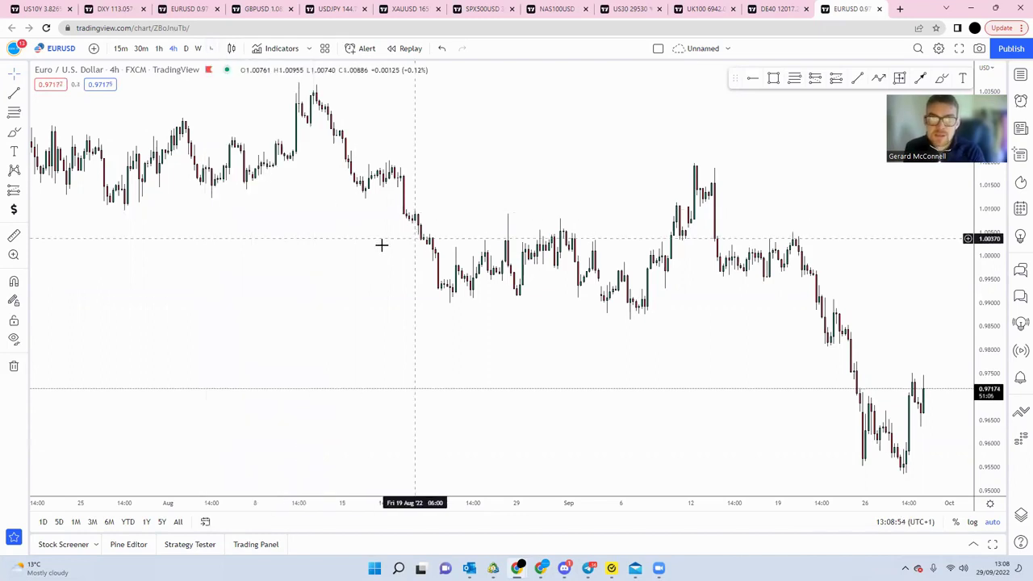
pyautogui.click(57, 49)
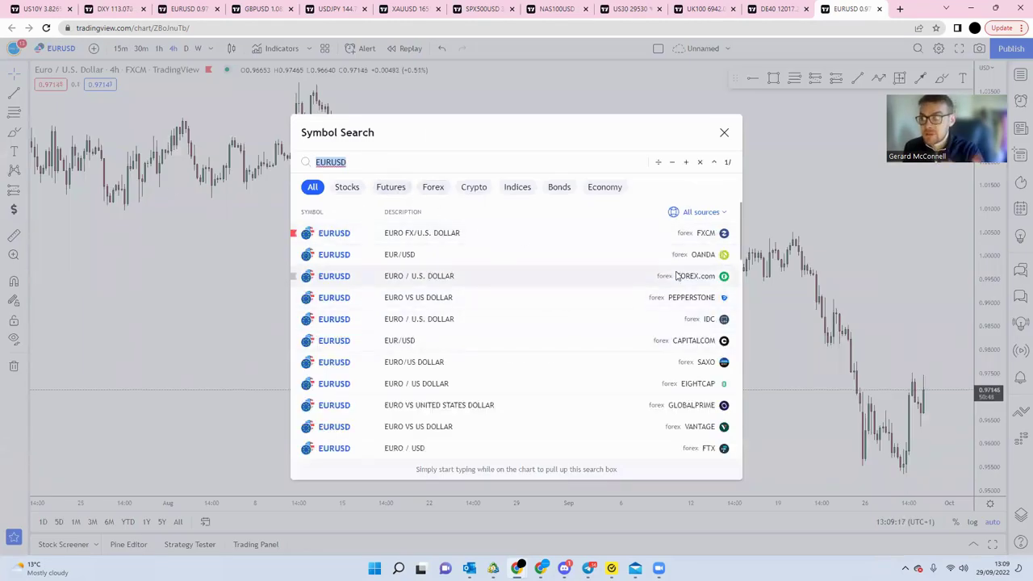
pyautogui.click(723, 133)
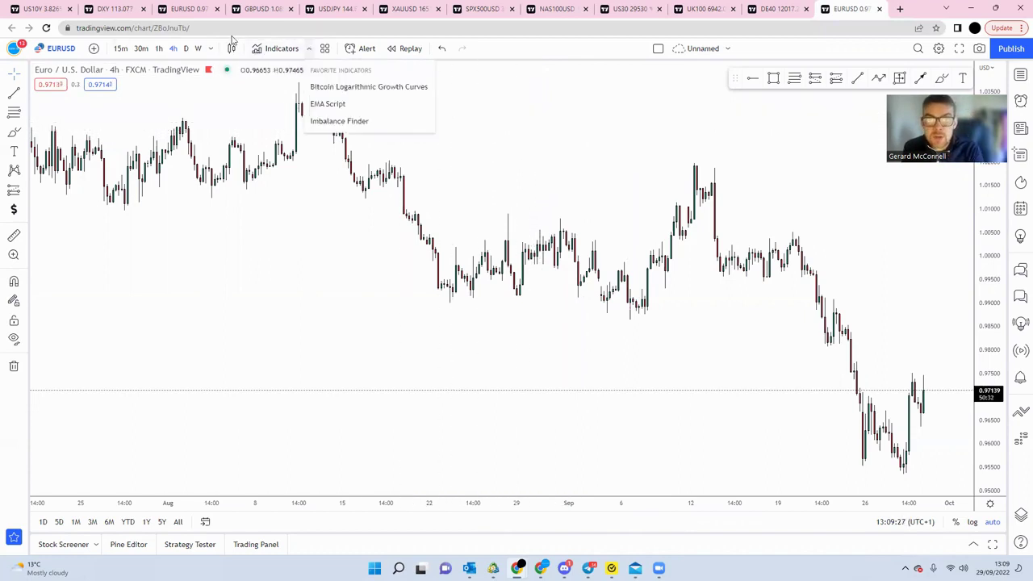
pyautogui.click(282, 48)
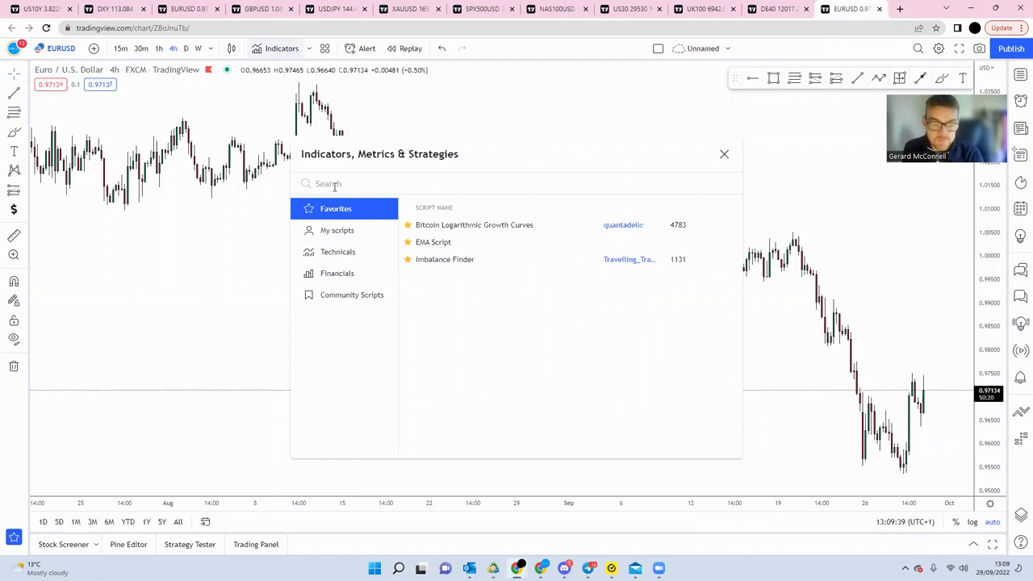
pyautogui.write('EMA')
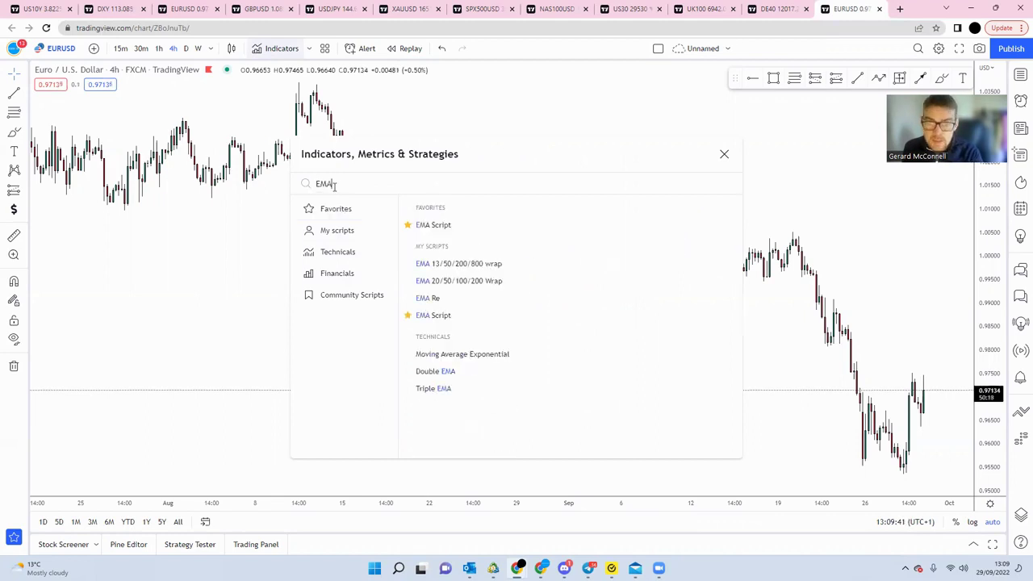
pyautogui.scroll(-2, 484, 394)
pyautogui.scroll(-2, 484, 395)
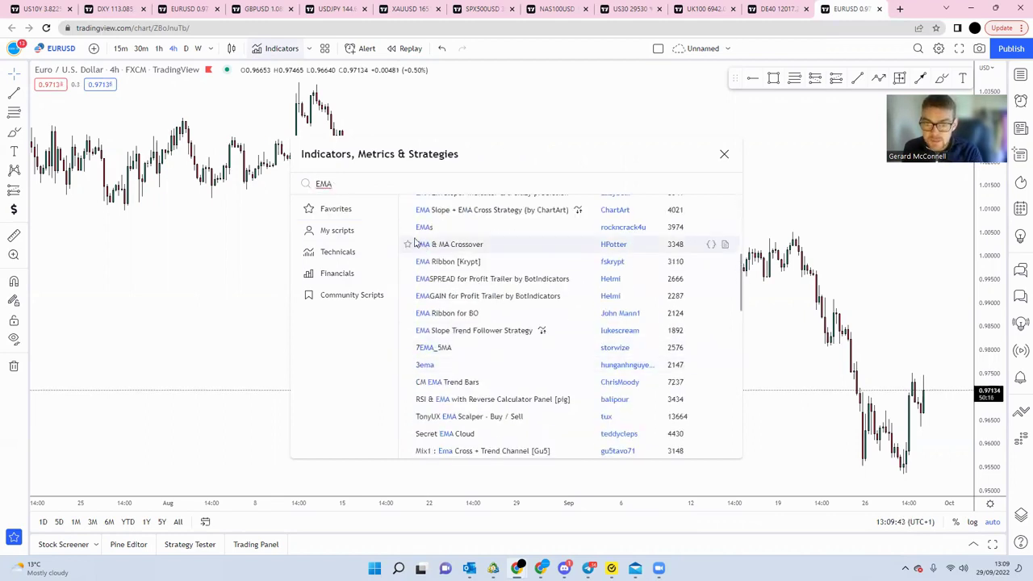
pyautogui.scroll(4, 406, 242)
pyautogui.moveTo(332, 184); pyautogui.dragTo(314, 184)
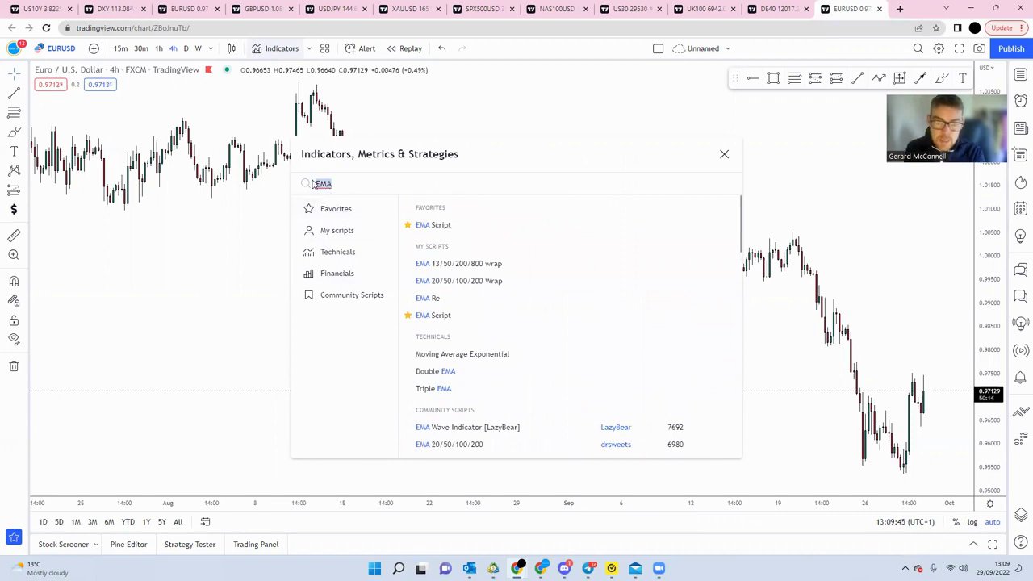
pyautogui.press('BackSpace')
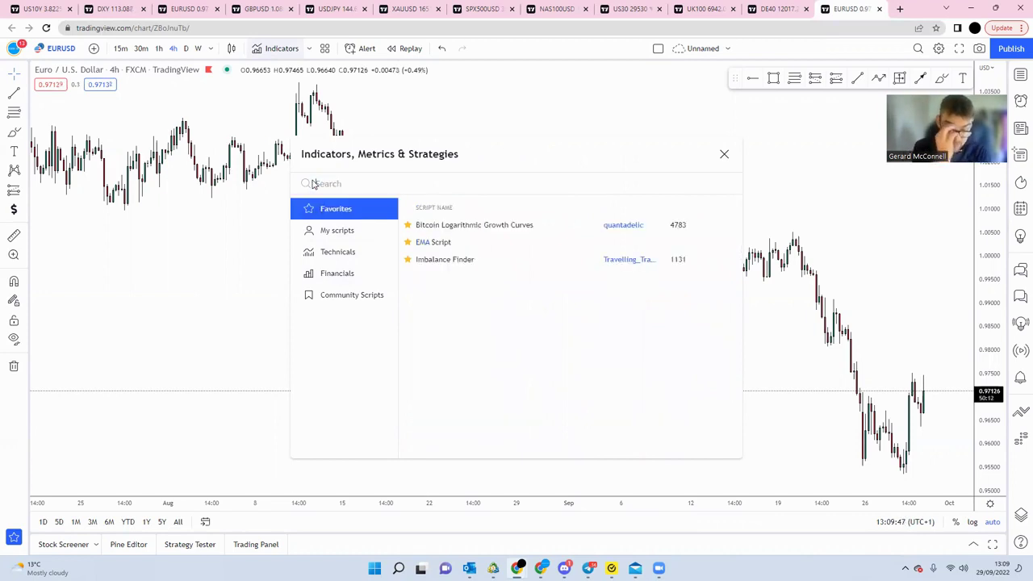
pyautogui.write('TRE')
pyautogui.scroll(-2, 506, 353)
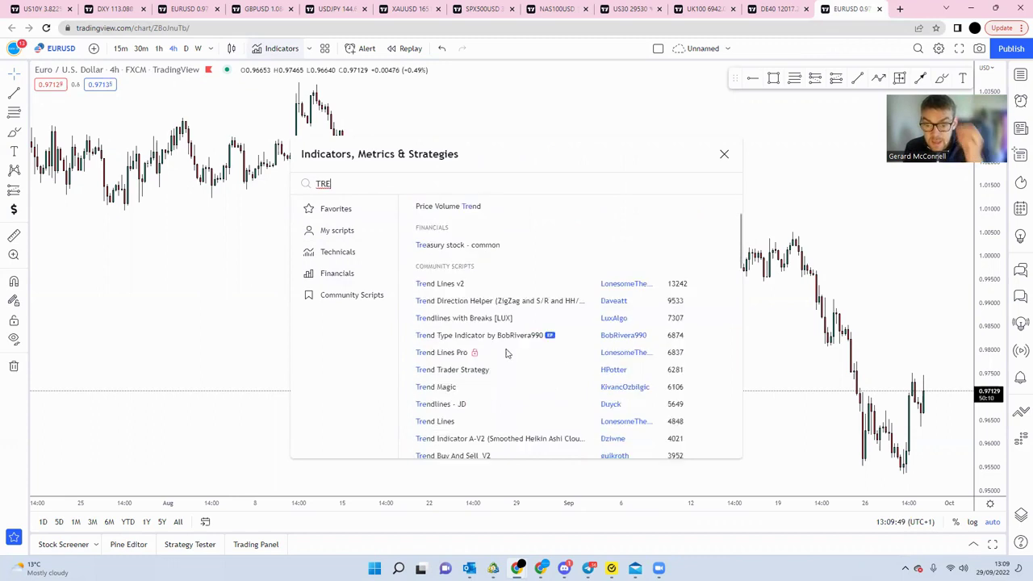
pyautogui.scroll(-1, 506, 353)
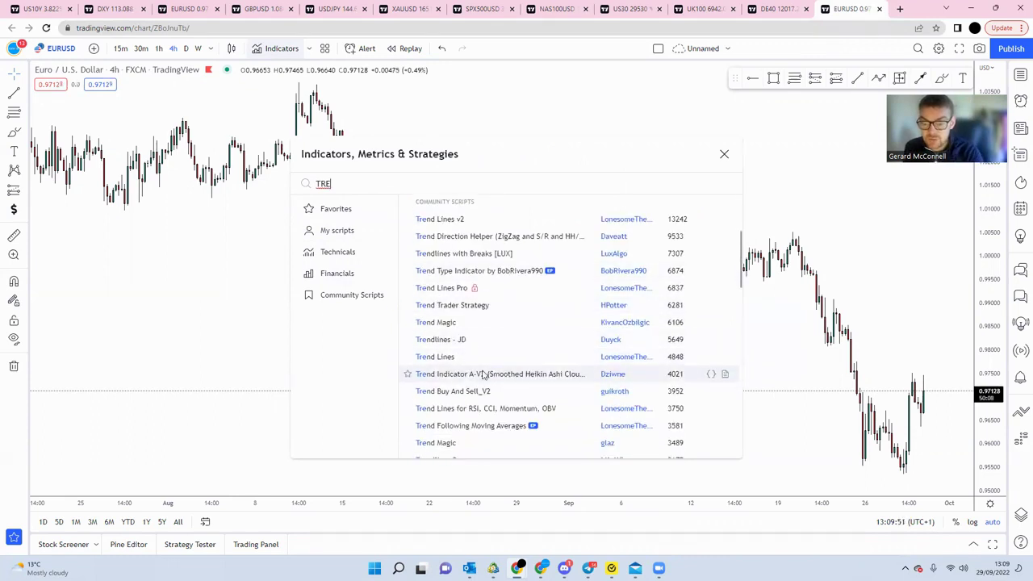
pyautogui.scroll(-2, 476, 339)
pyautogui.scroll(-1, 473, 424)
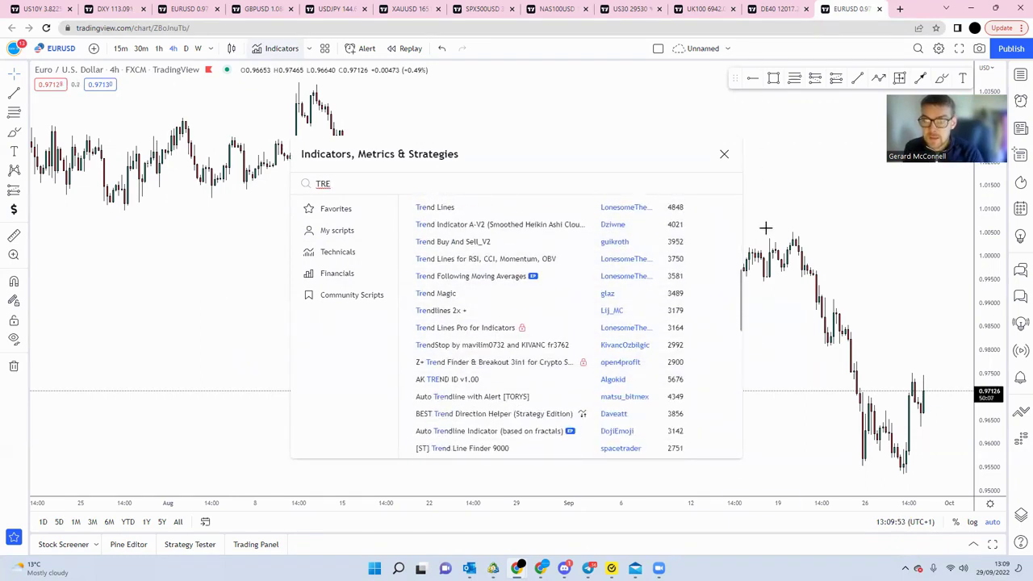
pyautogui.click(723, 154)
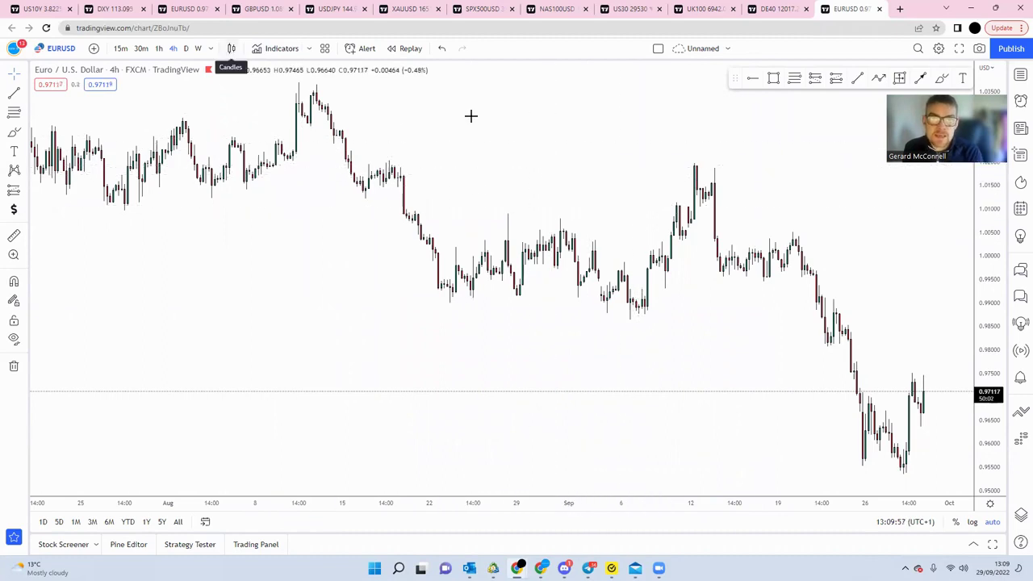
pyautogui.click(231, 49)
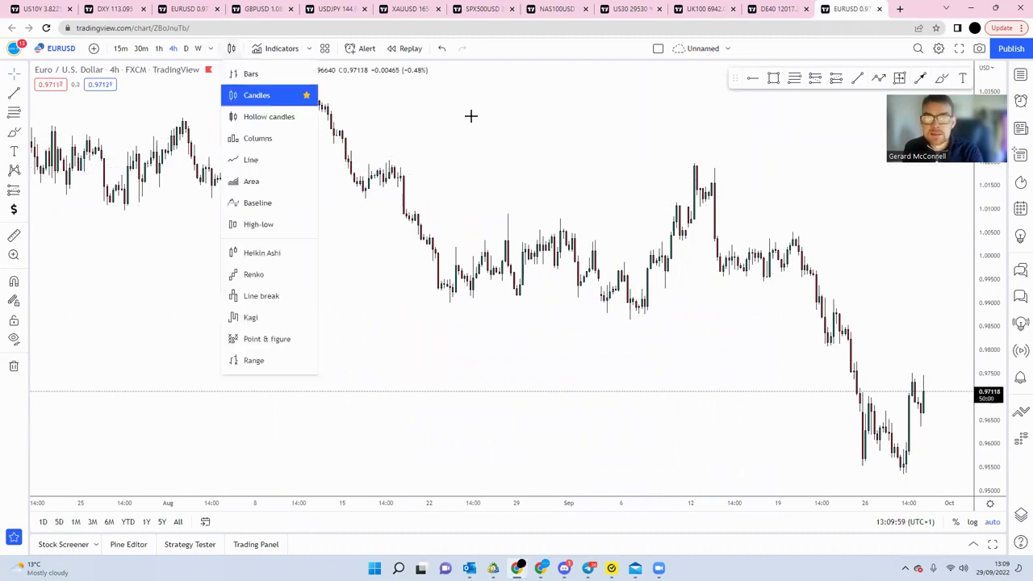
pyautogui.click(263, 160)
pyautogui.scroll(2, 519, 300)
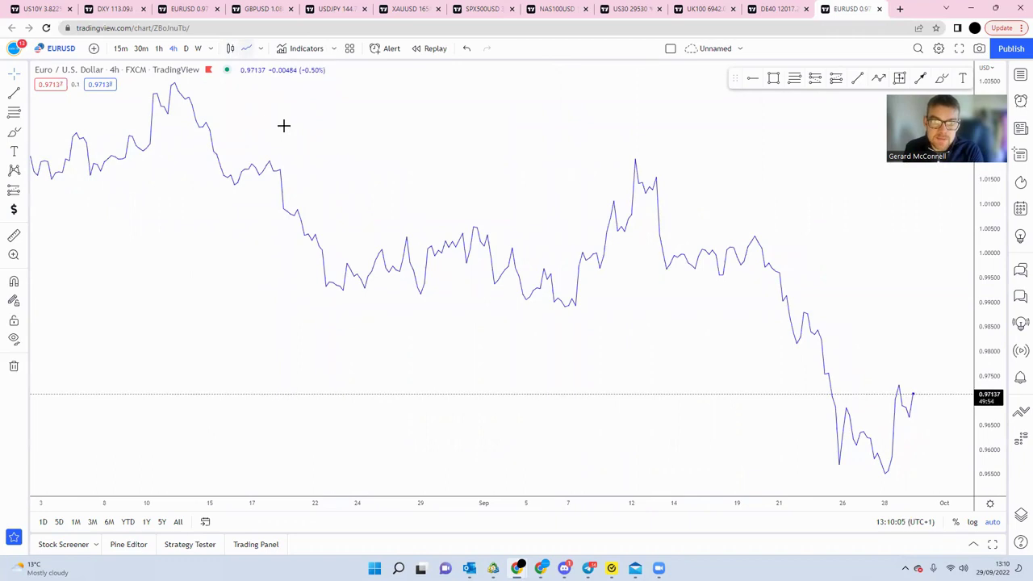
pyautogui.click(260, 48)
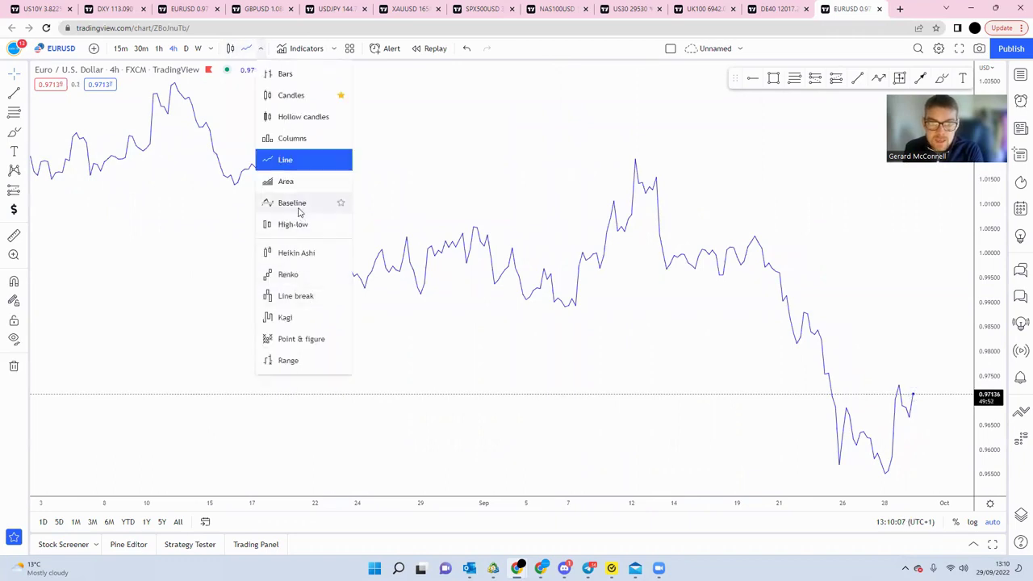
pyautogui.click(301, 207)
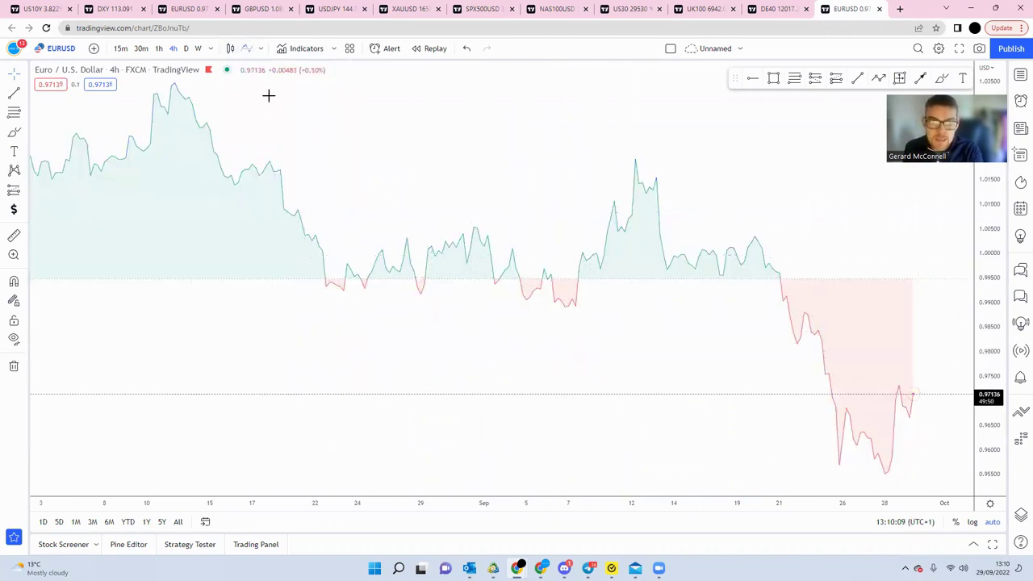
pyautogui.click(260, 49)
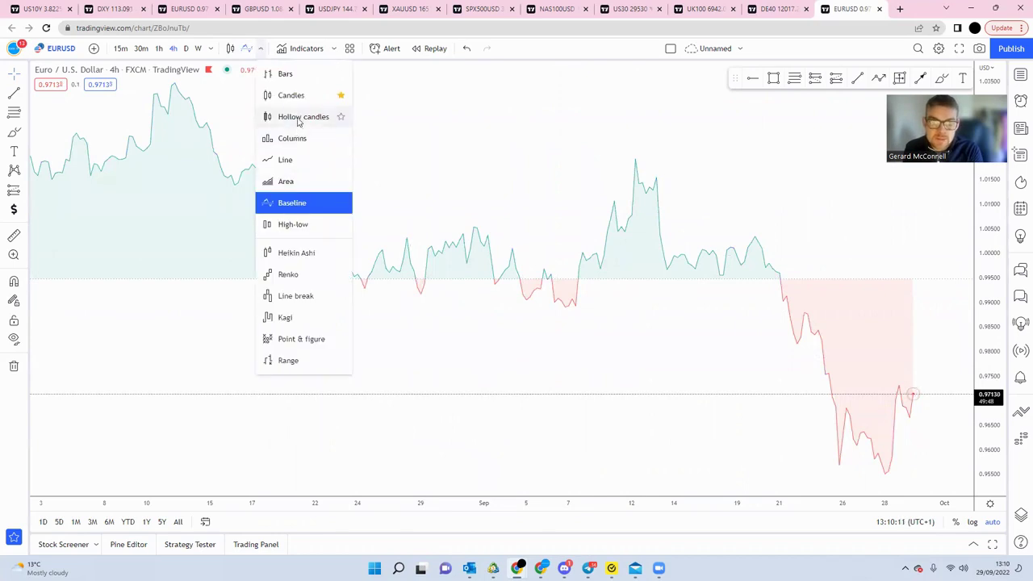
pyautogui.click(290, 97)
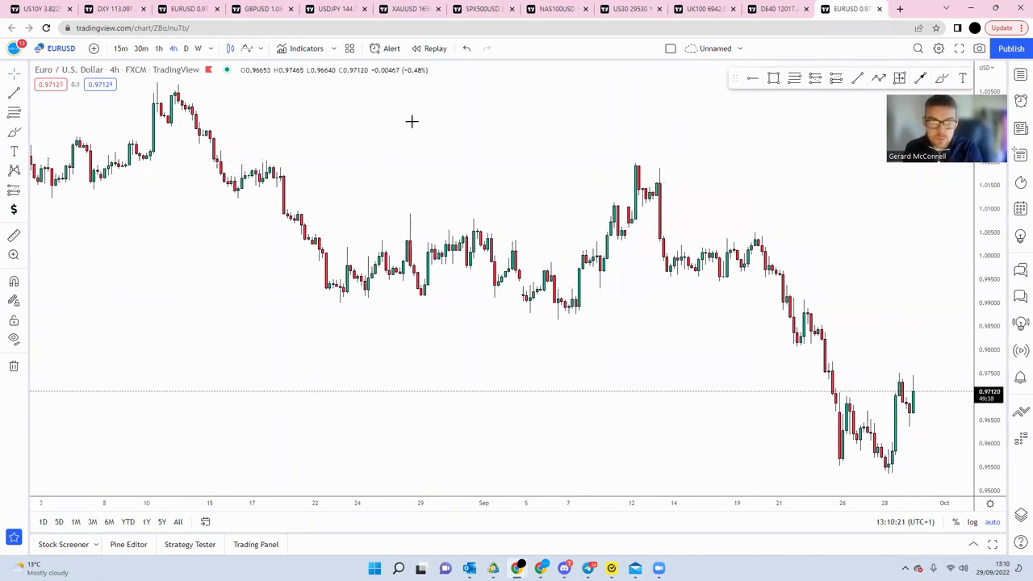
pyautogui.hotkey('alt', 'b')
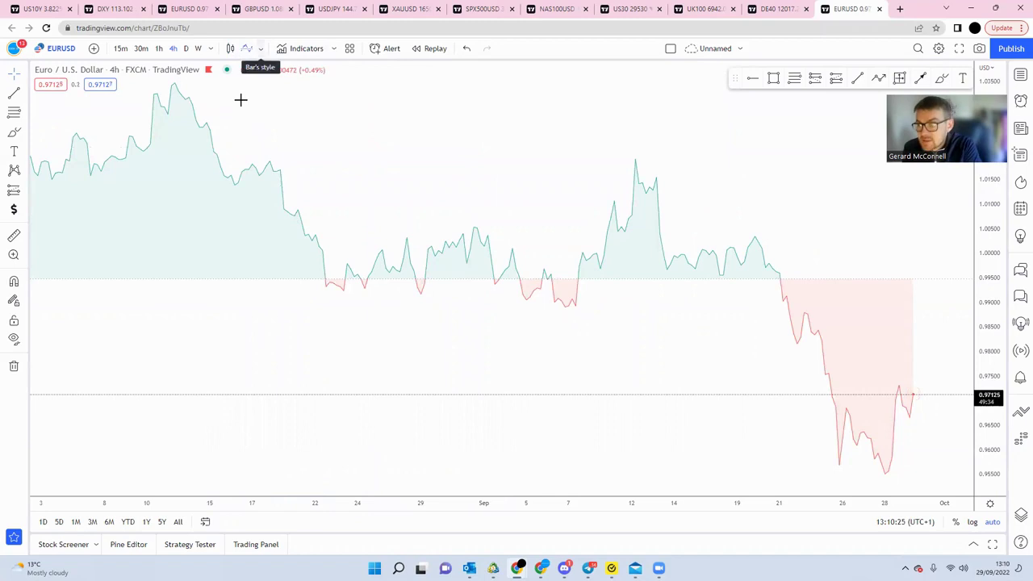
pyautogui.click(230, 48)
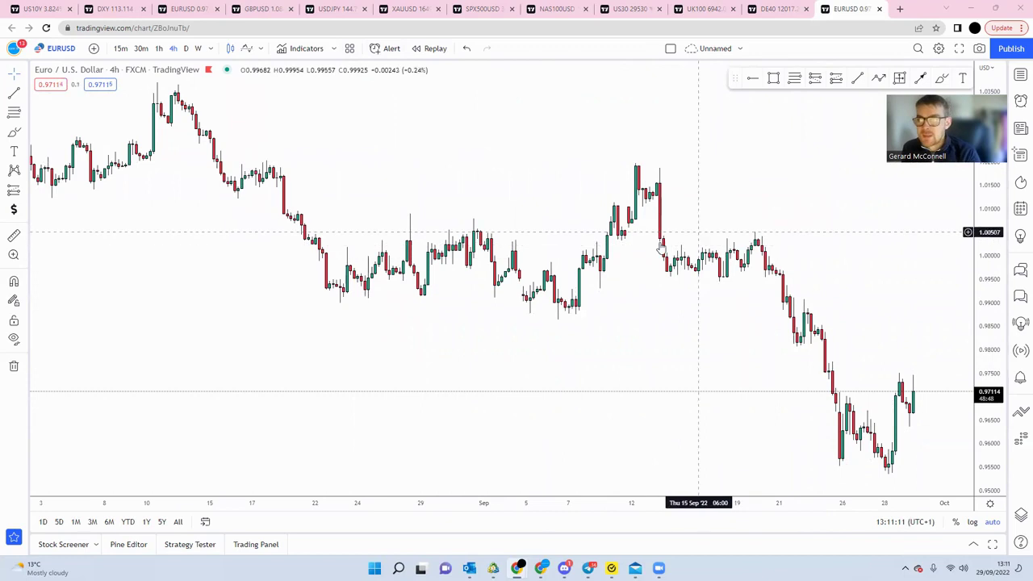
pyautogui.moveTo(825, 273); pyautogui.dragTo(672, 264)
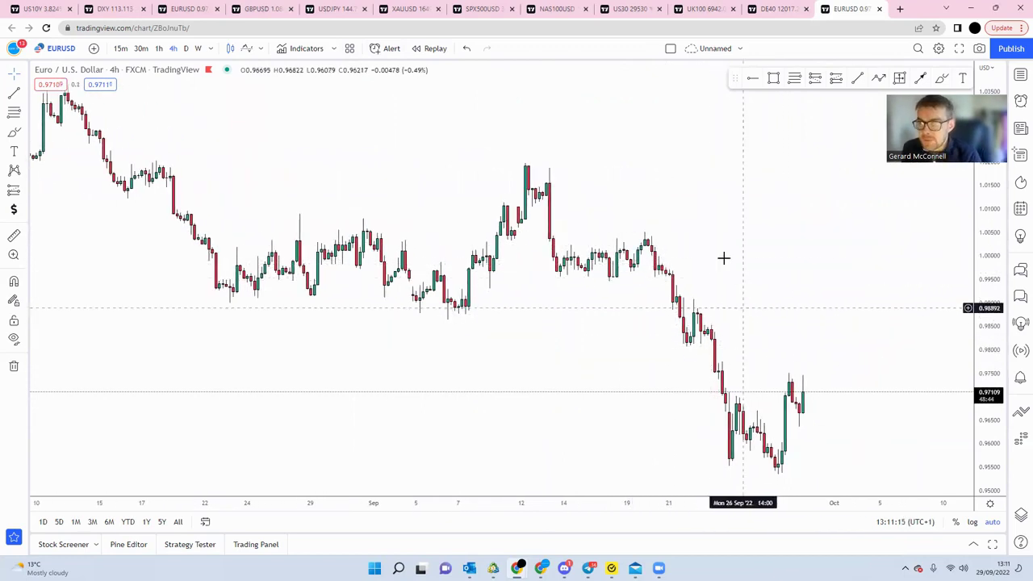
pyautogui.click(740, 49)
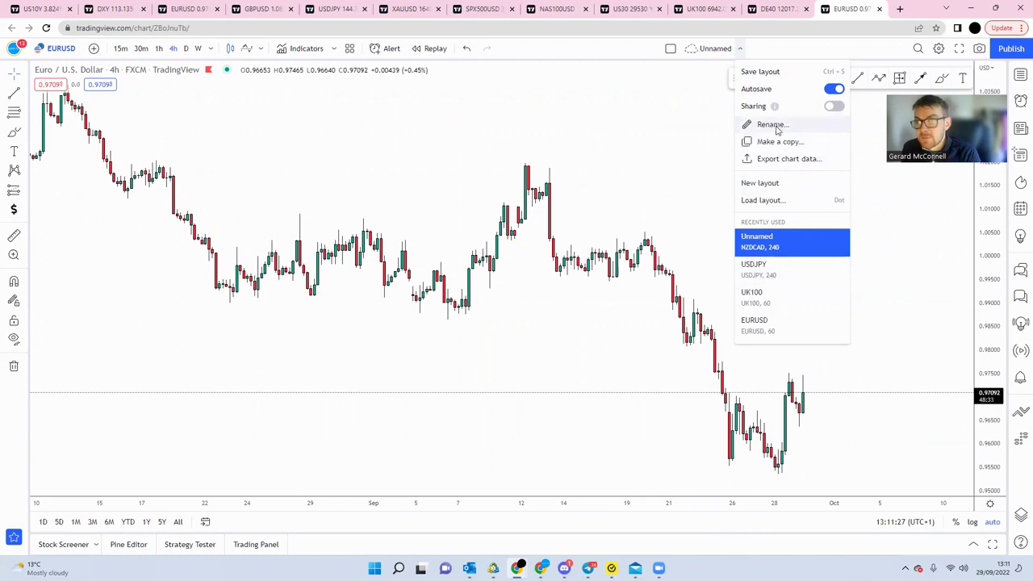
pyautogui.click(678, 79)
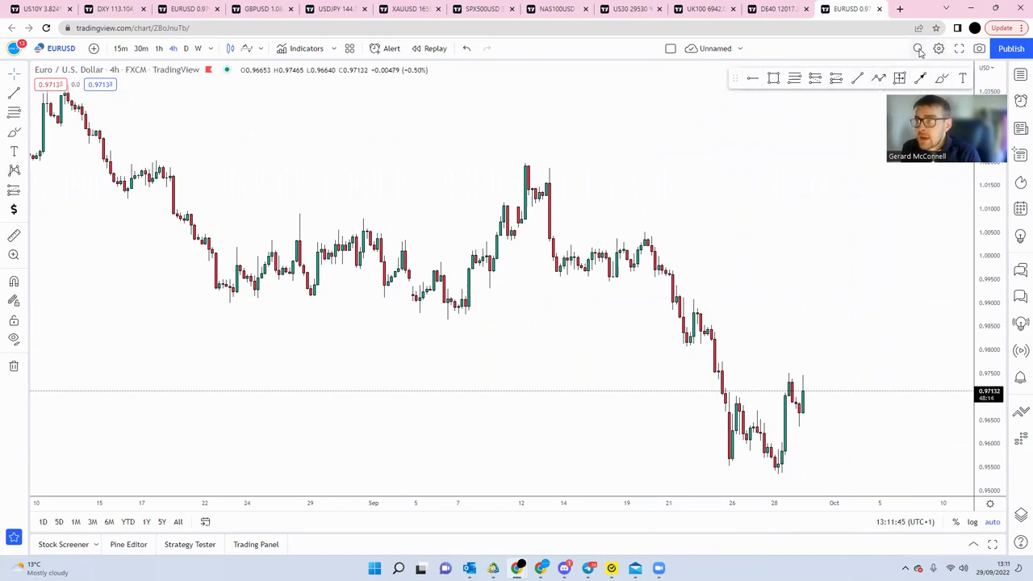
# Glance at the tool search and Chart settings, then switch the chart to full screen
pyautogui.click(918, 49)
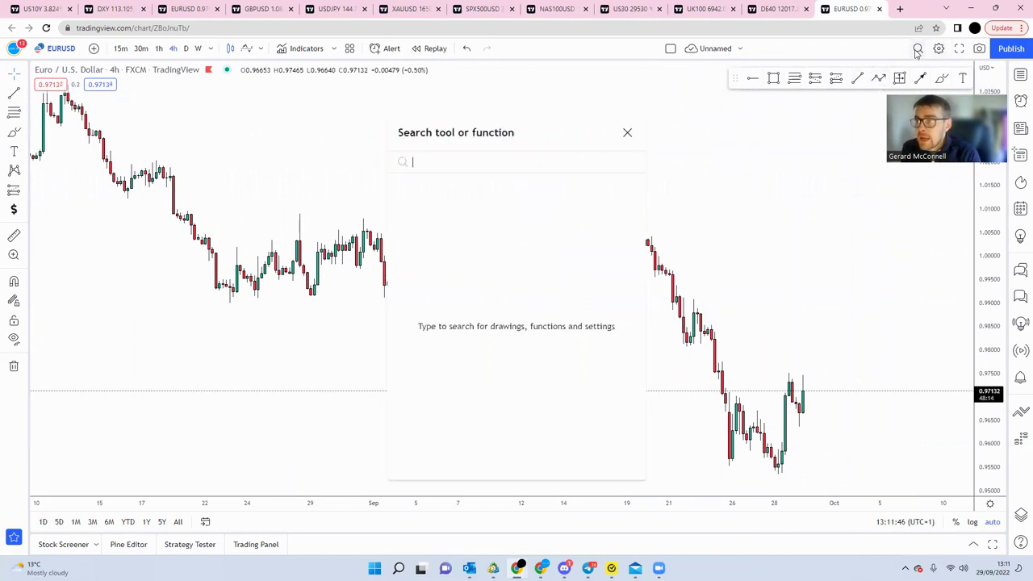
pyautogui.click(627, 133)
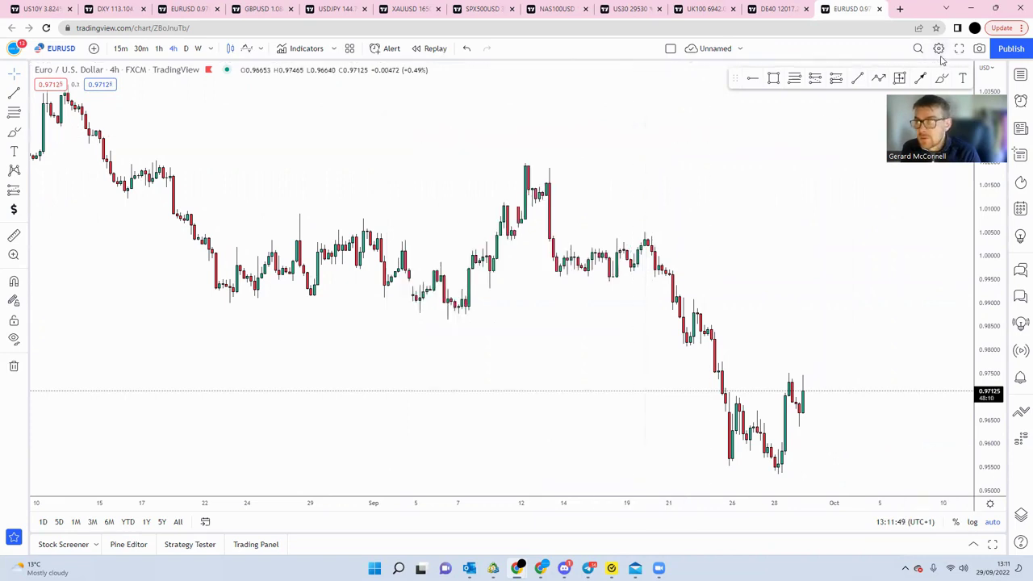
pyautogui.click(939, 50)
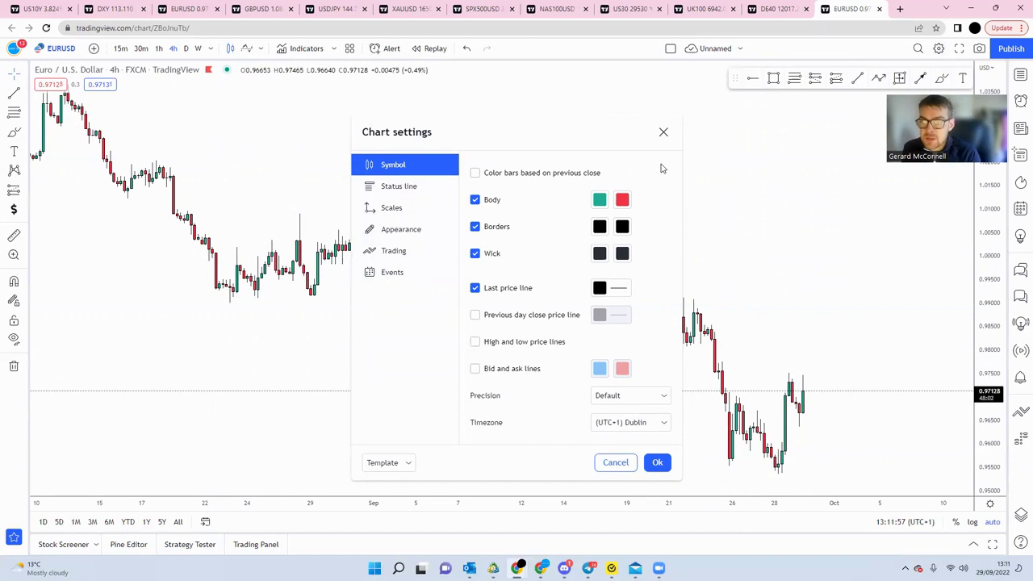
pyautogui.click(663, 132)
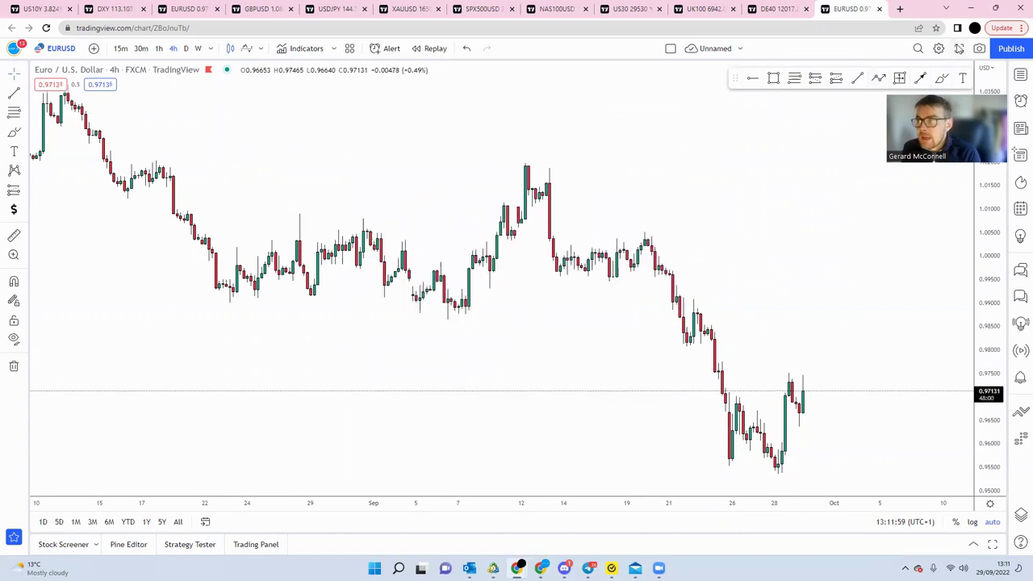
pyautogui.click(958, 48)
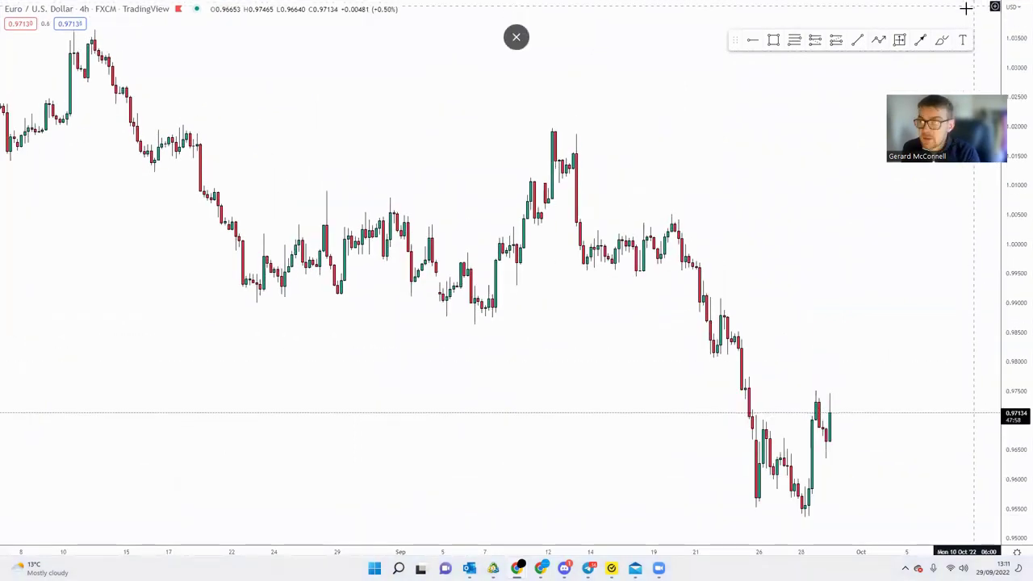
# Exit full screen with Esc and bring up the line-drawing tools list
pyautogui.press('Escape')
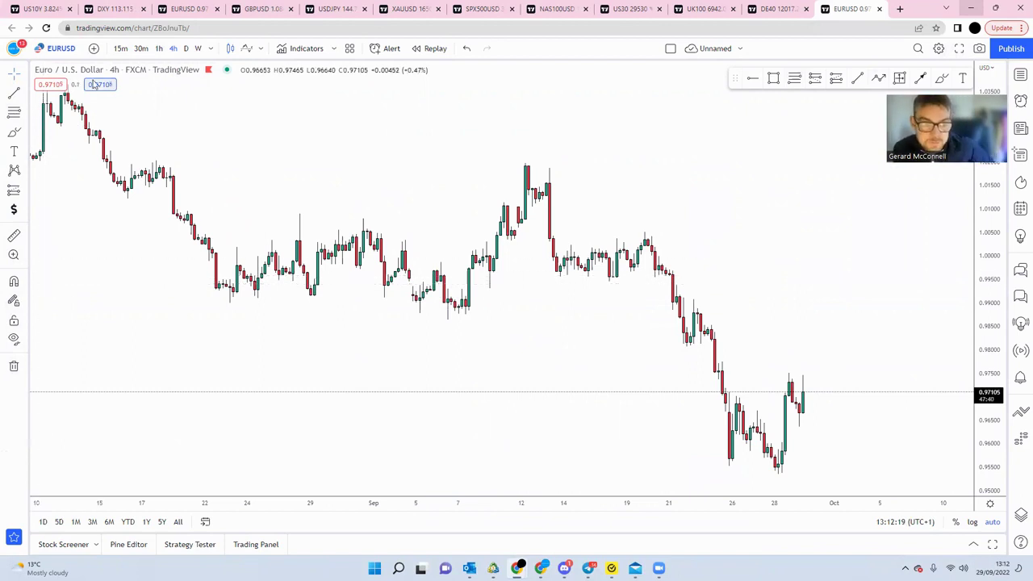
pyautogui.click(26, 98)
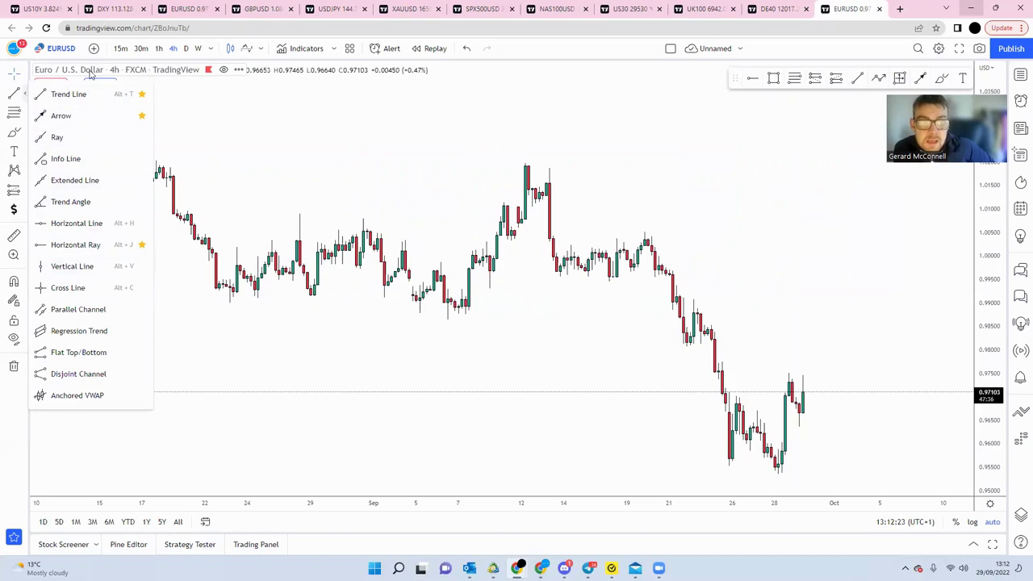
# Place a trial horizontal ray at 0.98858, delete it, and show the Fibonacci/Gann tools list
pyautogui.click(71, 244)
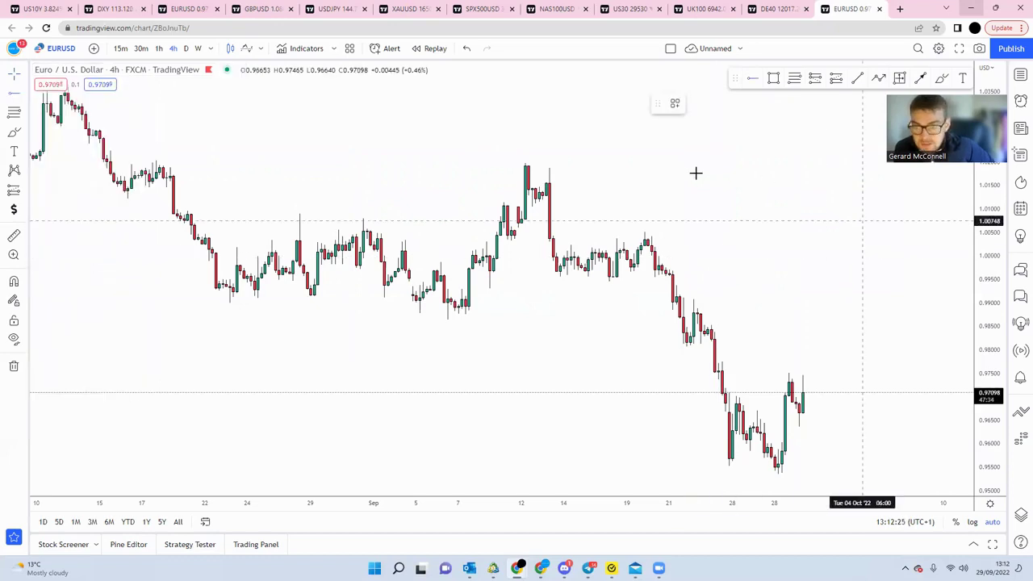
pyautogui.click(210, 308)
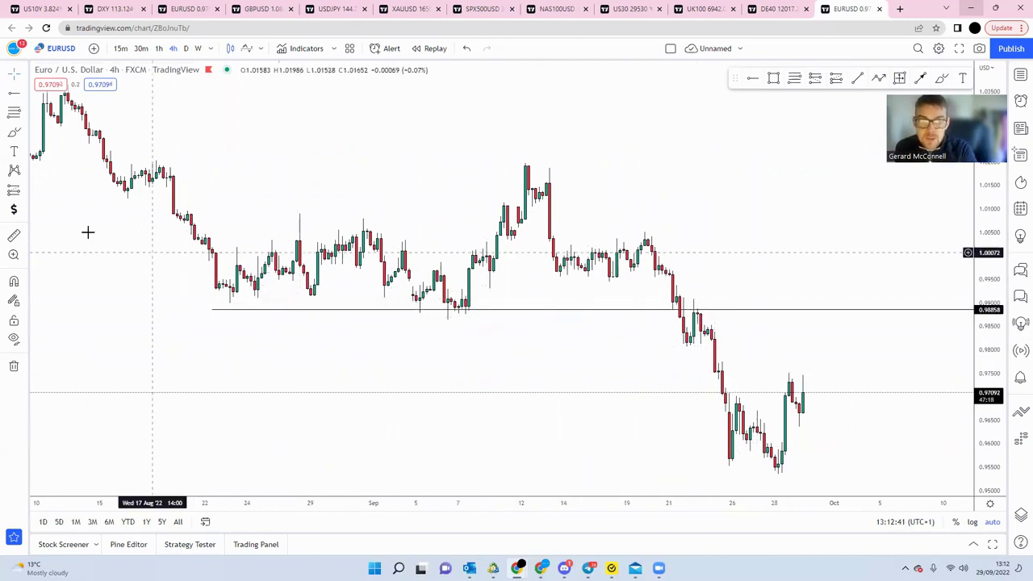
pyautogui.click(26, 95)
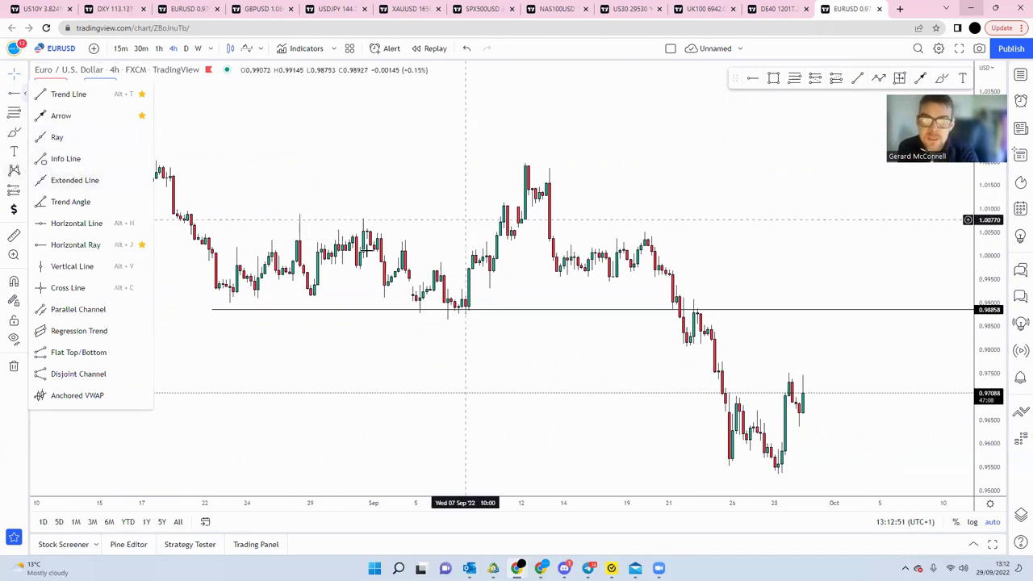
pyautogui.click(237, 310)
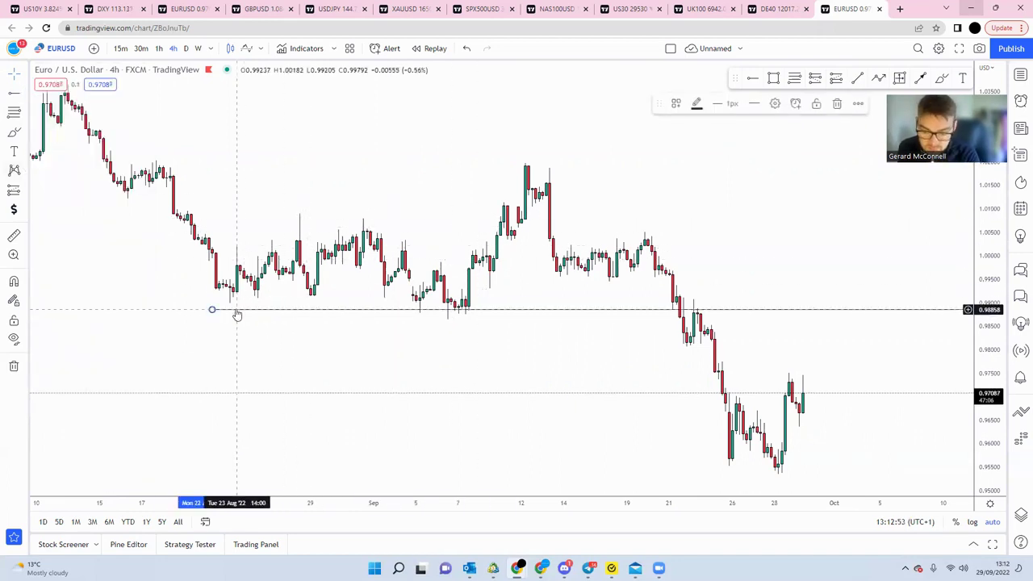
pyautogui.press('Delete')
pyautogui.click(28, 96)
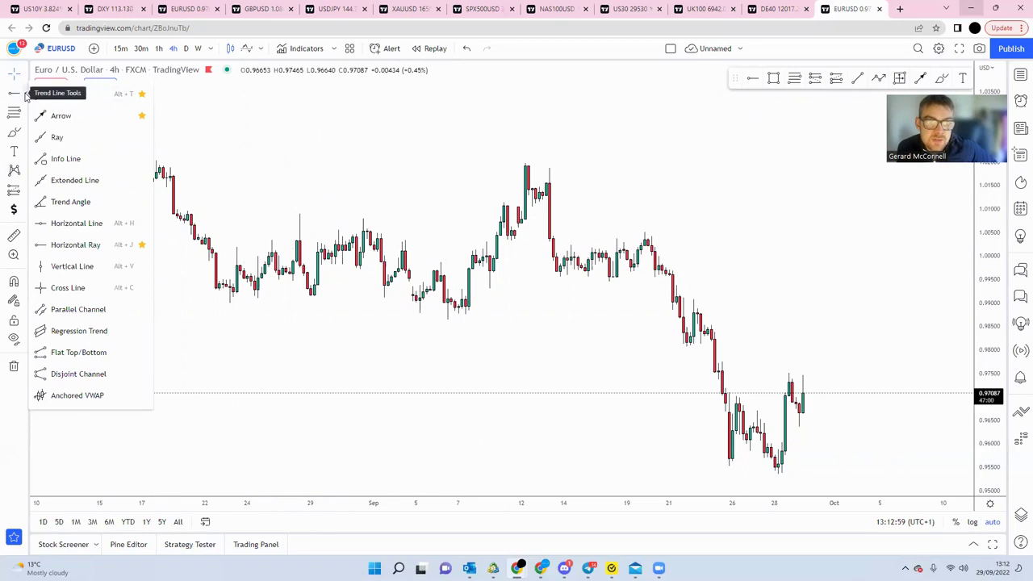
pyautogui.click(26, 116)
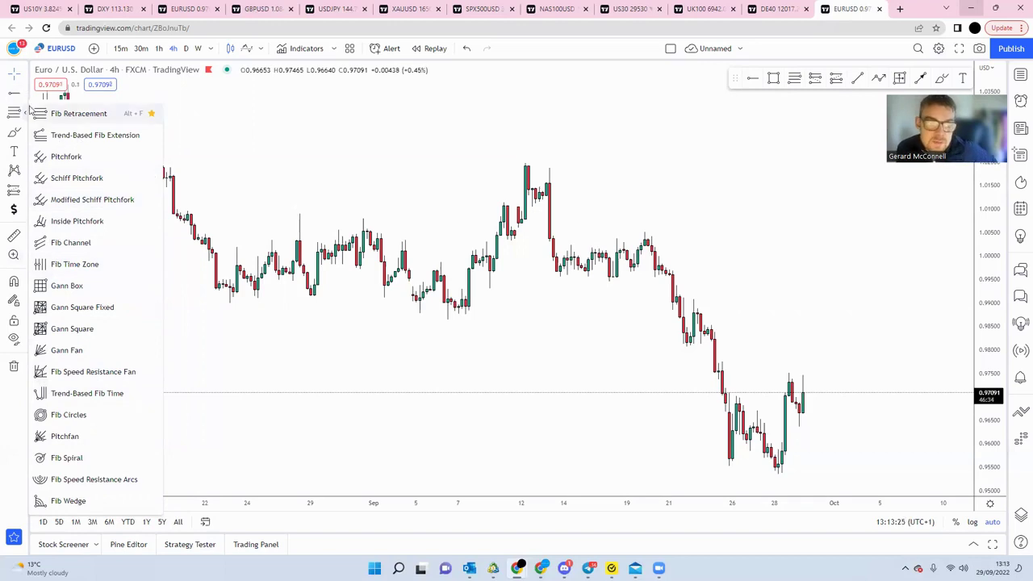
# Pick the Rectangle tool, cancel a stray start, and pan the chart back to earlier August bars
pyautogui.click(30, 137)
pyautogui.click(26, 135)
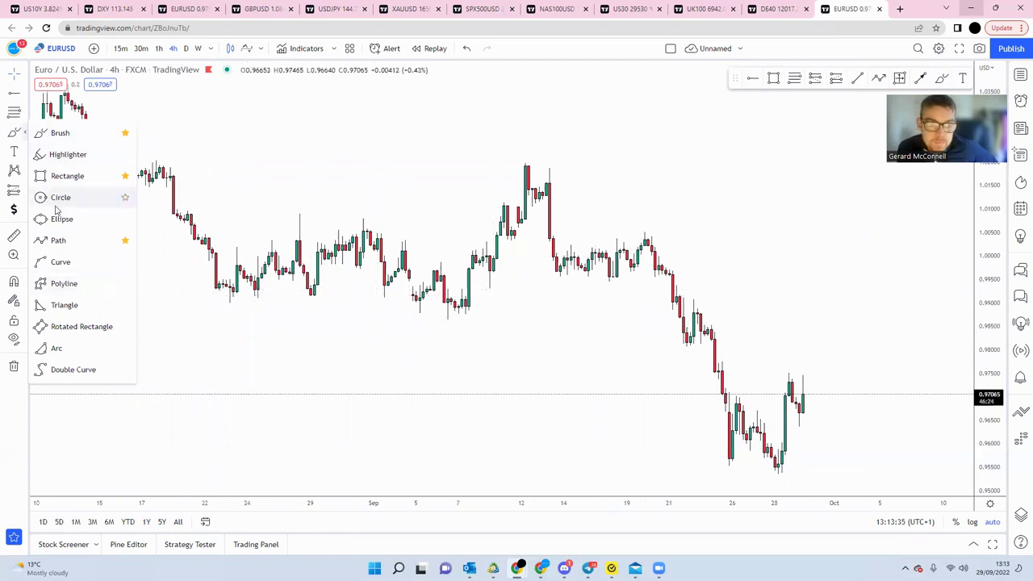
pyautogui.click(64, 176)
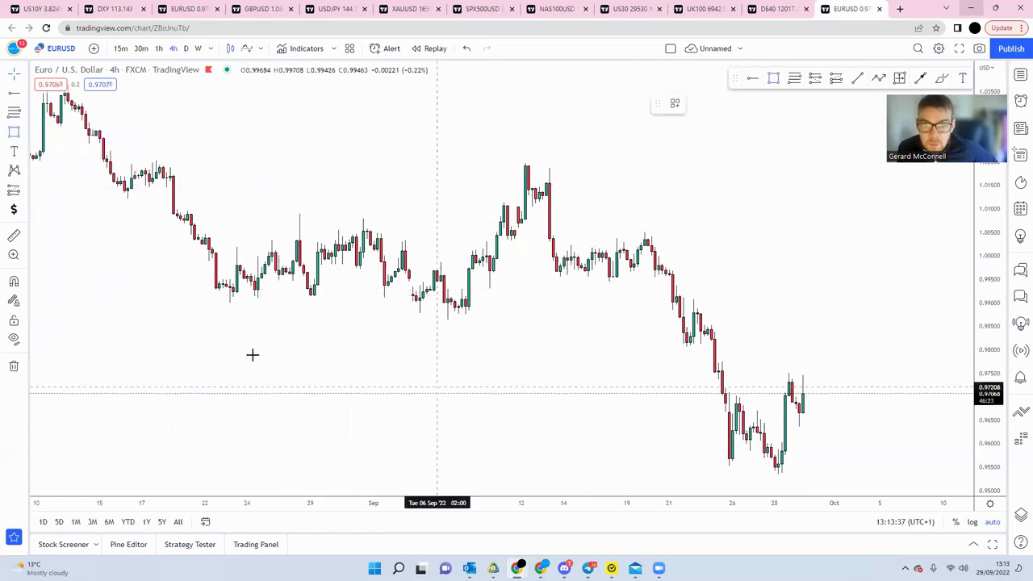
pyautogui.click(201, 313)
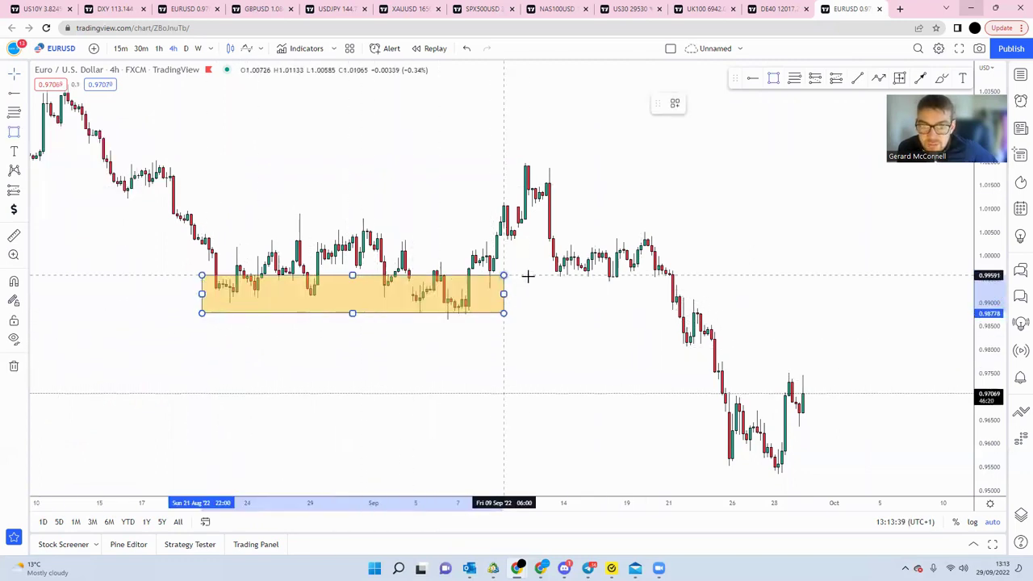
pyautogui.press('Escape')
pyautogui.moveTo(556, 304); pyautogui.dragTo(460, 279)
pyautogui.moveTo(664, 365); pyautogui.dragTo(965, 373)
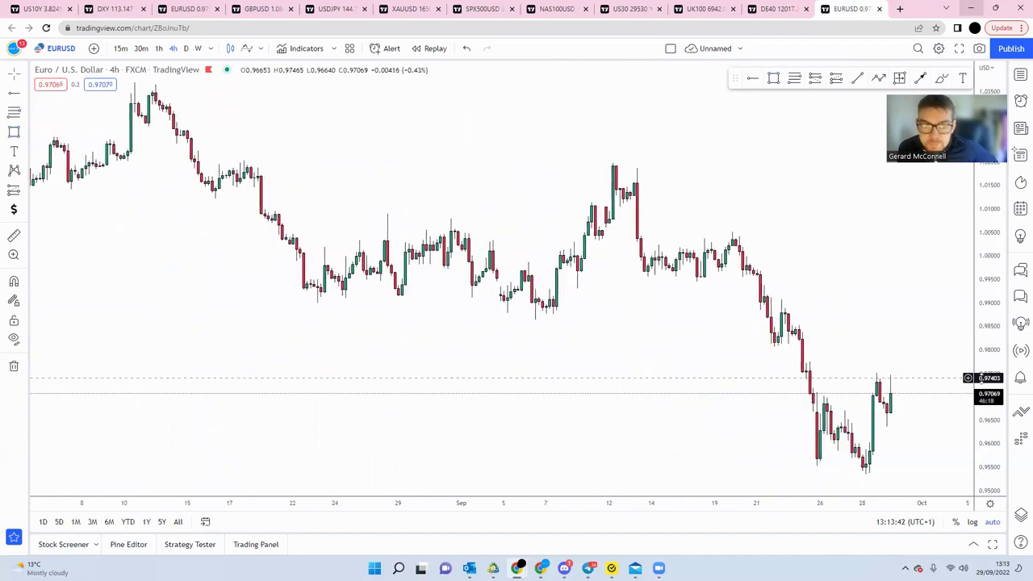
# Box the 19 Aug–9 Sep range (about 1.0062–0.9892) with a yellow rectangle and nudge it into place
pyautogui.click(13, 132)
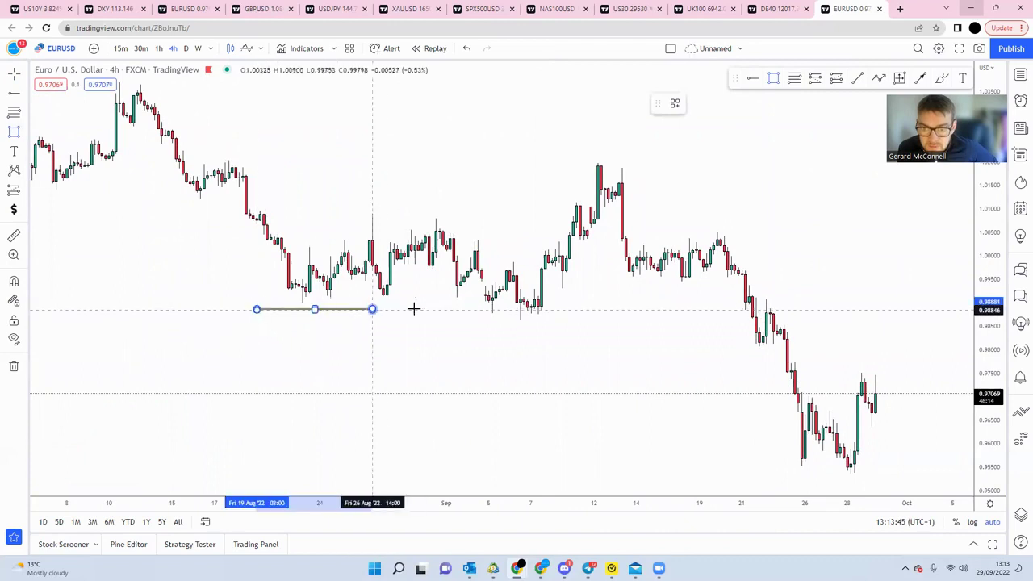
pyautogui.moveTo(413, 308)
pyautogui.mouseDown()
pyautogui.moveTo(537, 259)
pyautogui.moveTo(569, 229)
pyautogui.mouseUp()
pyautogui.click(597, 292)
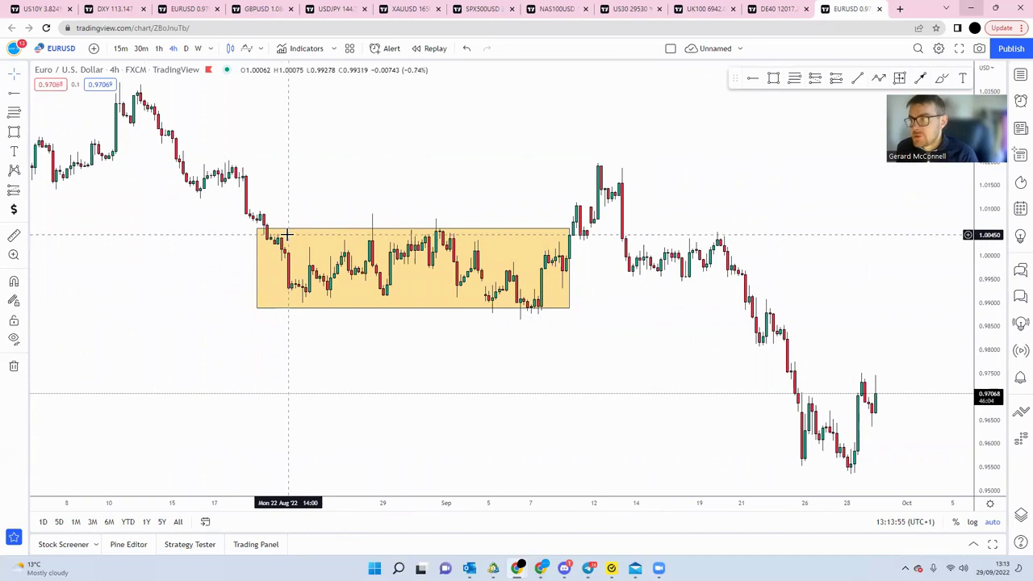
pyautogui.click(268, 237)
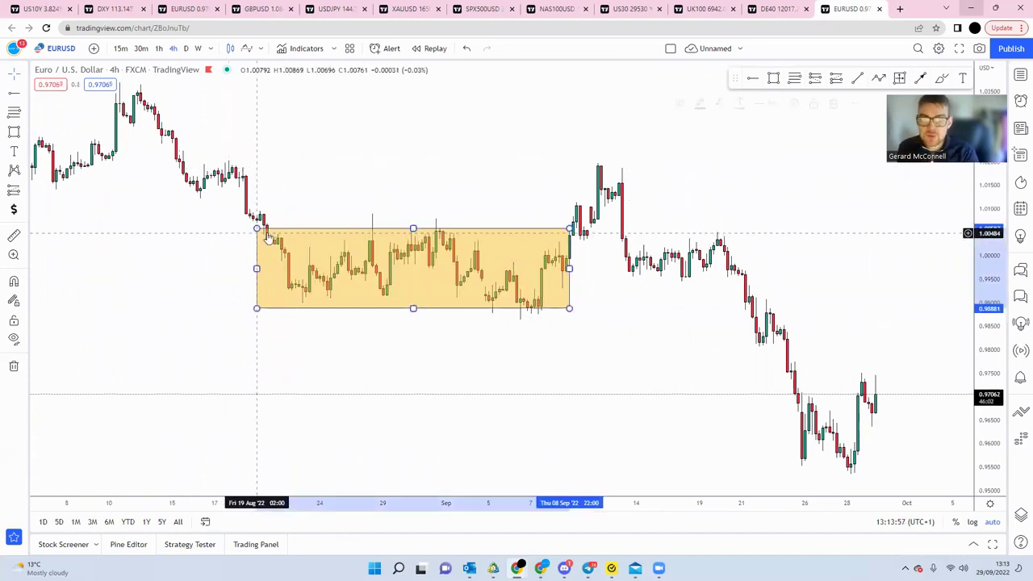
pyautogui.moveTo(267, 237)
pyautogui.mouseDown()
pyautogui.moveTo(289, 237)
pyautogui.moveTo(274, 235)
pyautogui.mouseUp()
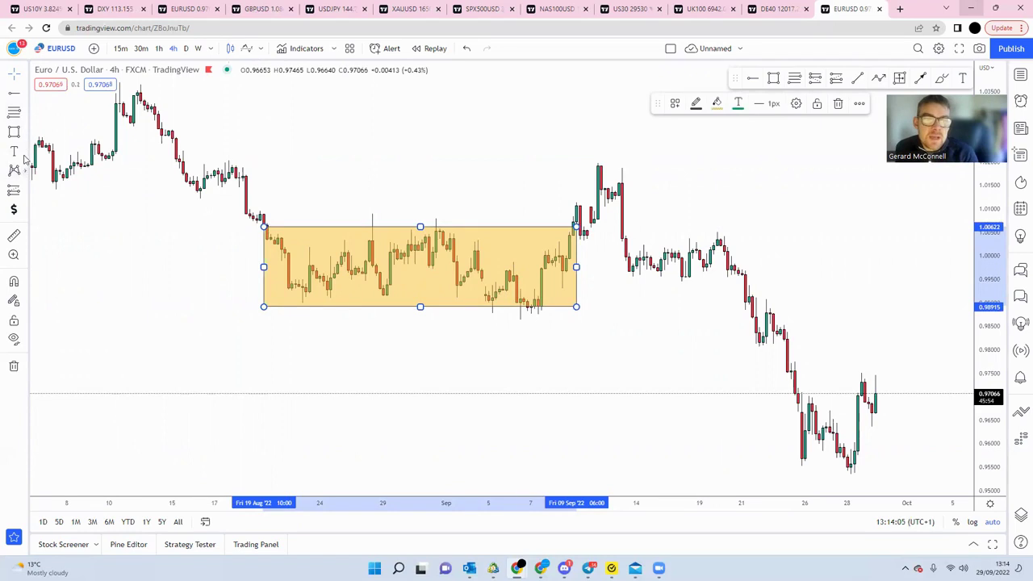
# Select the Path tool from the shape drawing tools
pyautogui.click(24, 156)
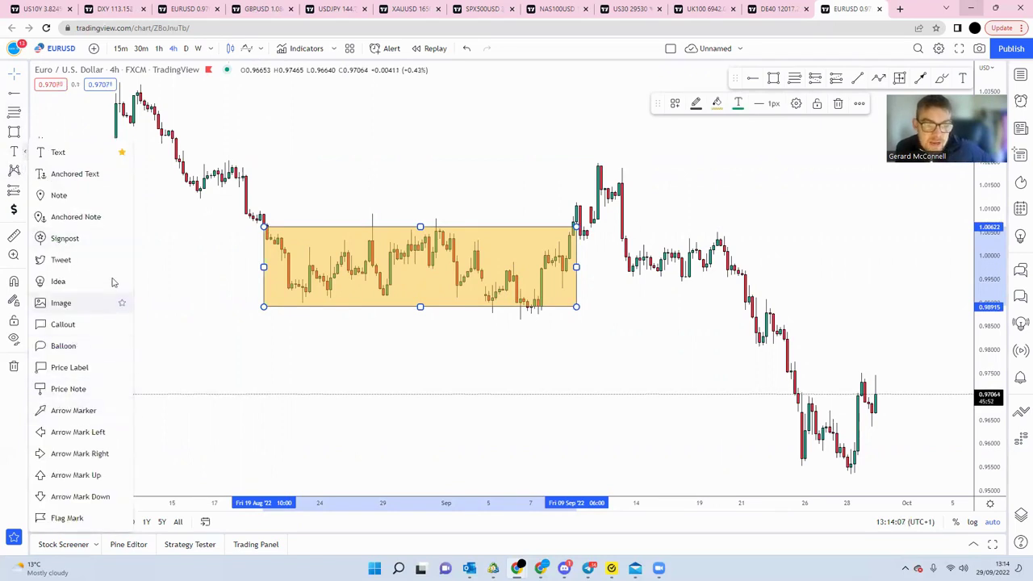
pyautogui.click(25, 133)
pyautogui.click(24, 134)
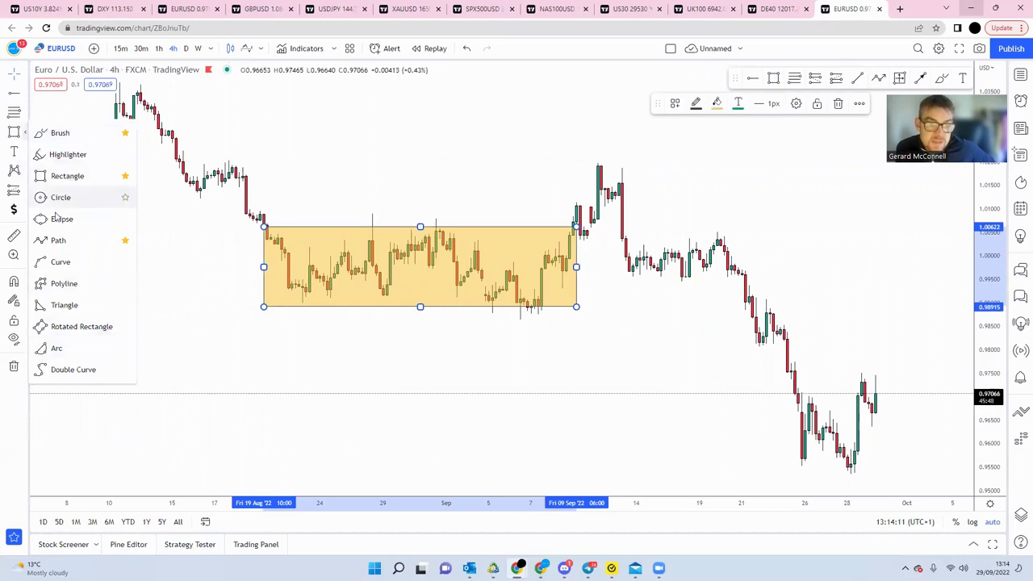
pyautogui.click(60, 240)
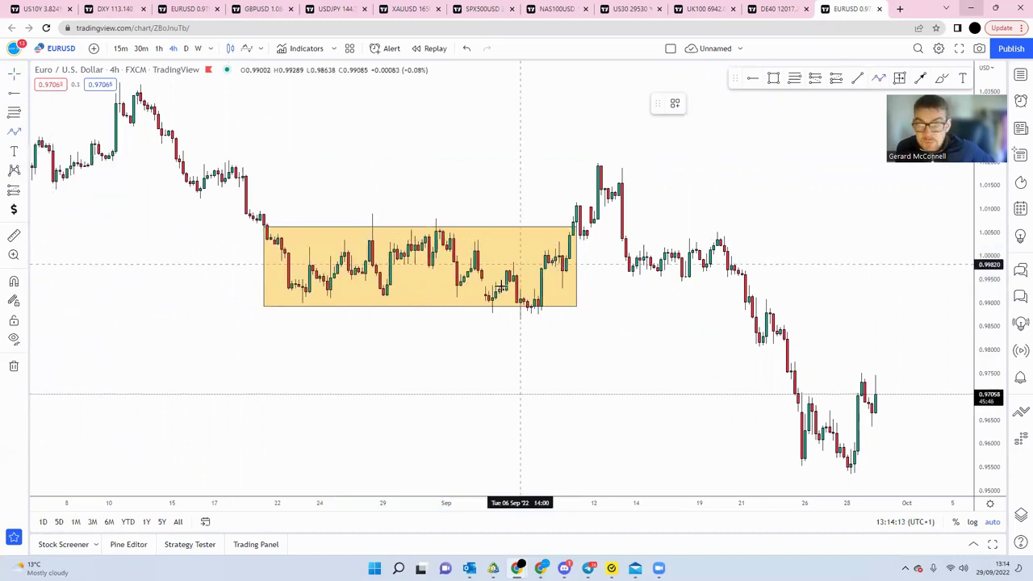
# Trace a zigzag path from early-September lows through the mid-September peak and late-September swings, then delete it
pyautogui.click(506, 302)
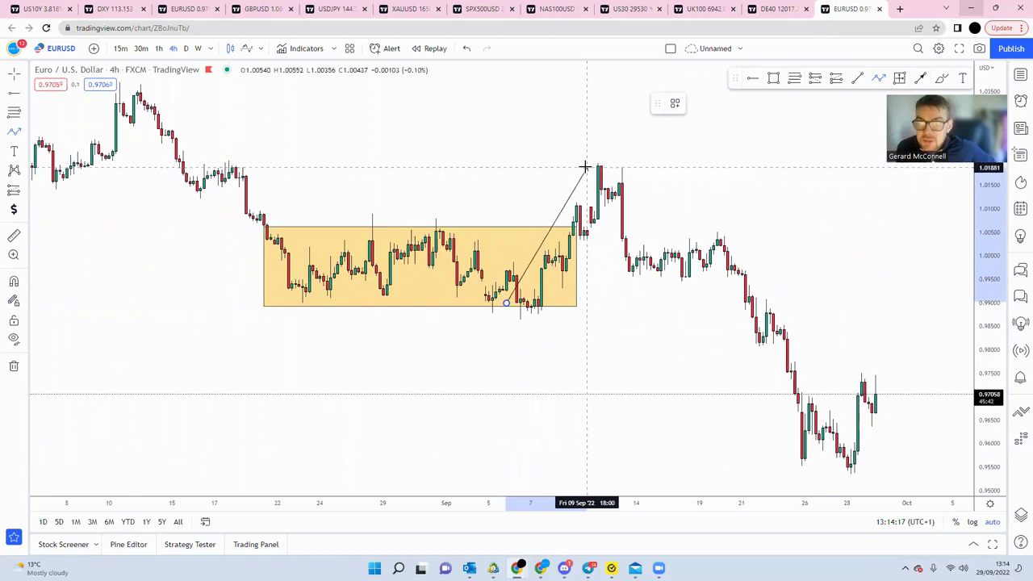
pyautogui.click(585, 167)
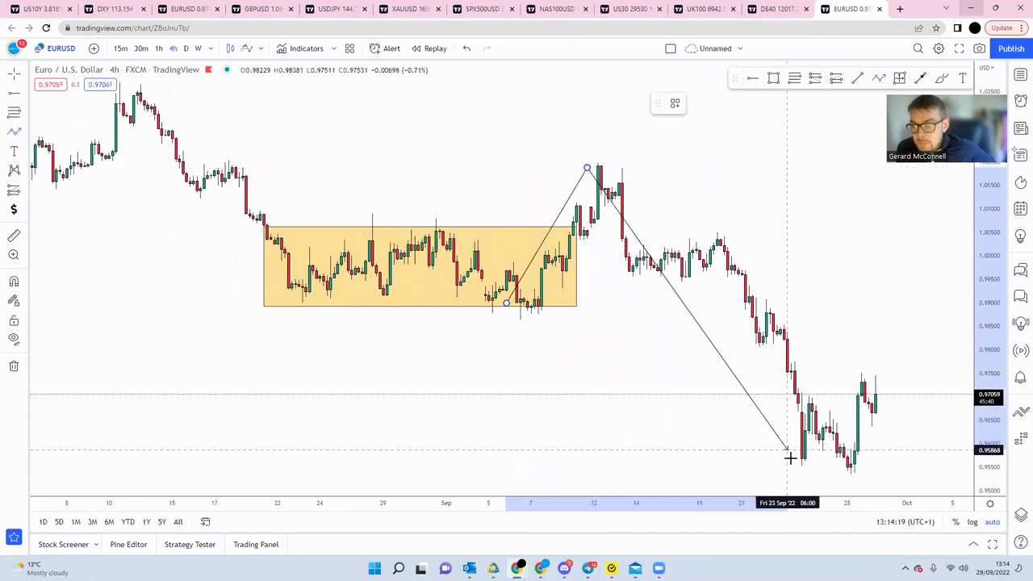
pyautogui.click(790, 472)
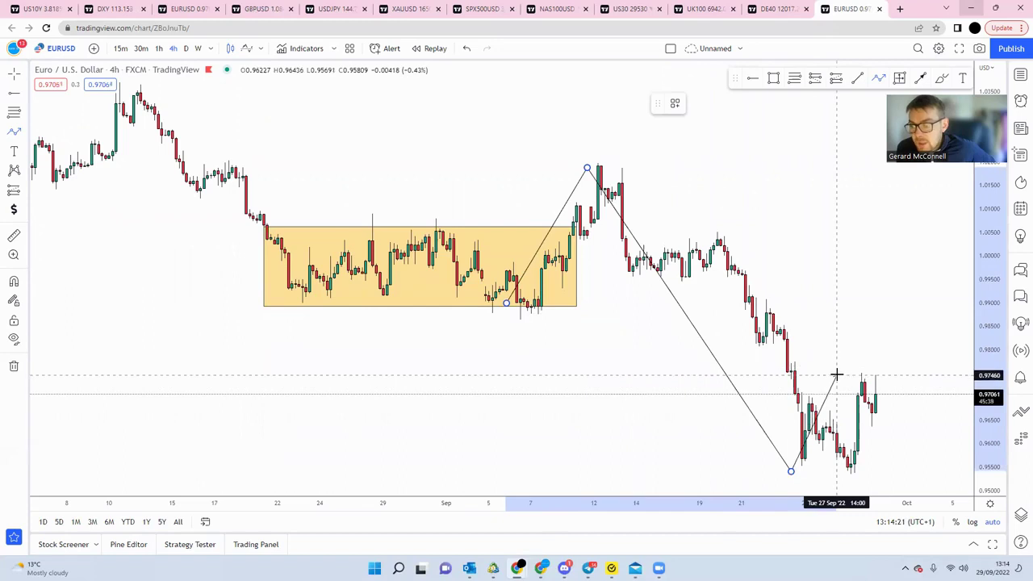
pyautogui.click(836, 374)
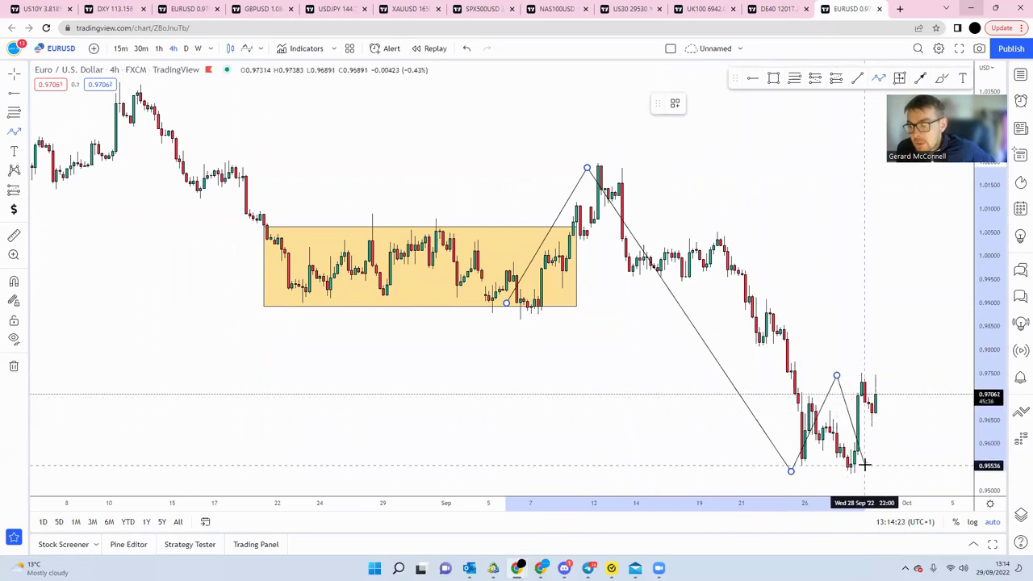
pyautogui.doubleClick(864, 464)
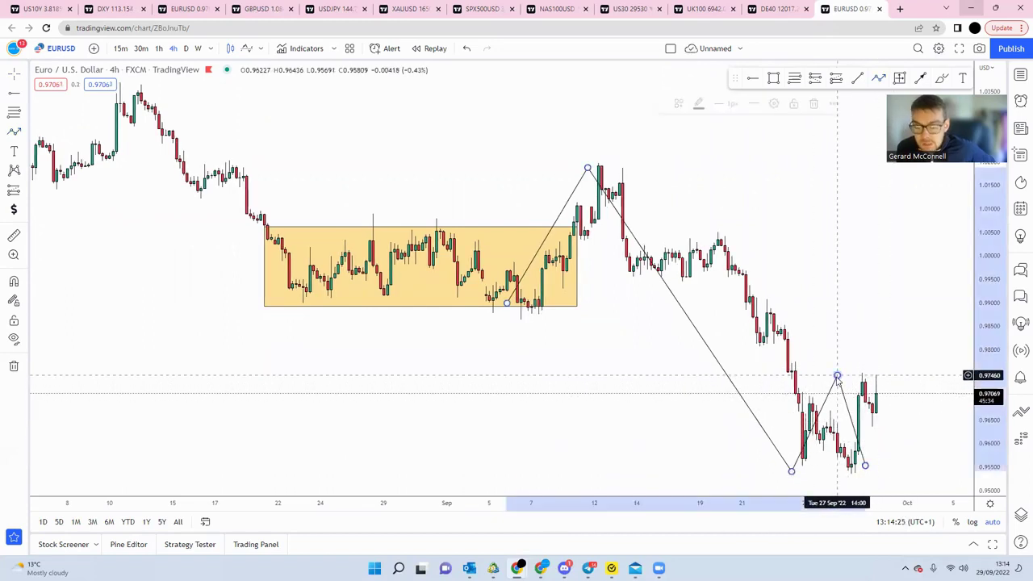
pyautogui.press('Delete')
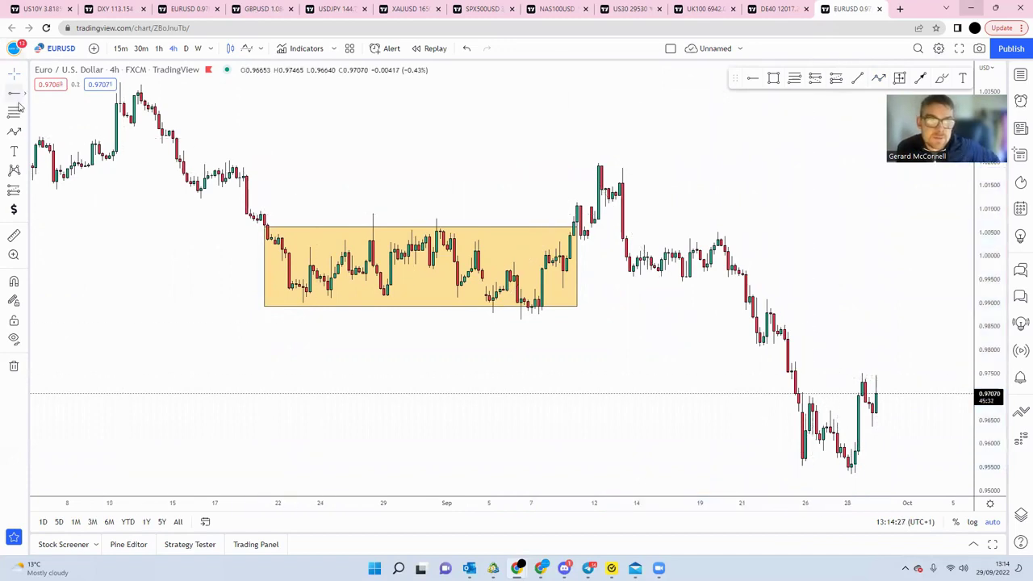
pyautogui.click(23, 135)
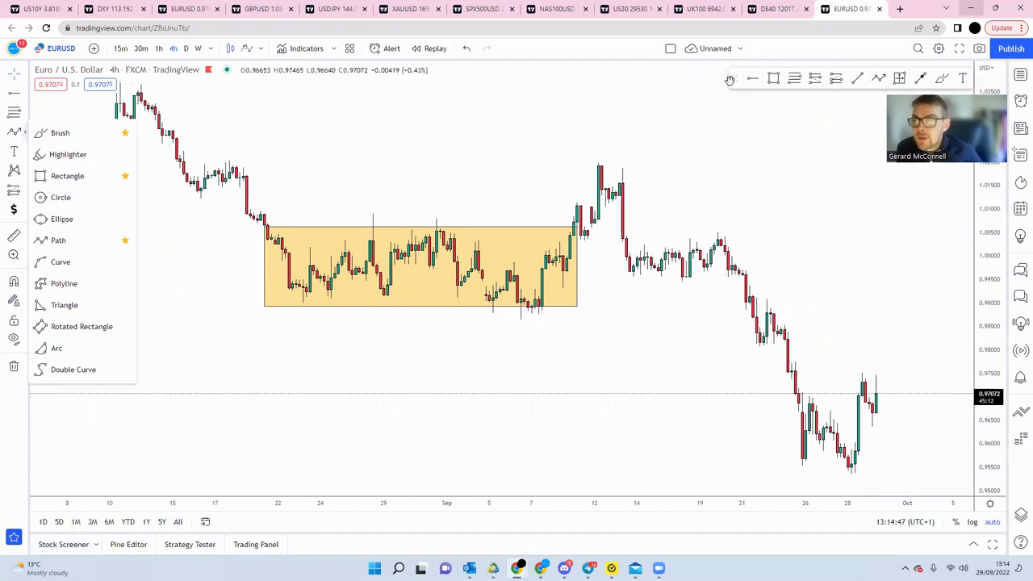
# Move the favourites bar toward the top centre, then show the Annotation and Patterns tool lists
pyautogui.moveTo(728, 80)
pyautogui.mouseDown()
pyautogui.moveTo(672, 95)
pyautogui.moveTo(484, 97)
pyautogui.mouseUp()
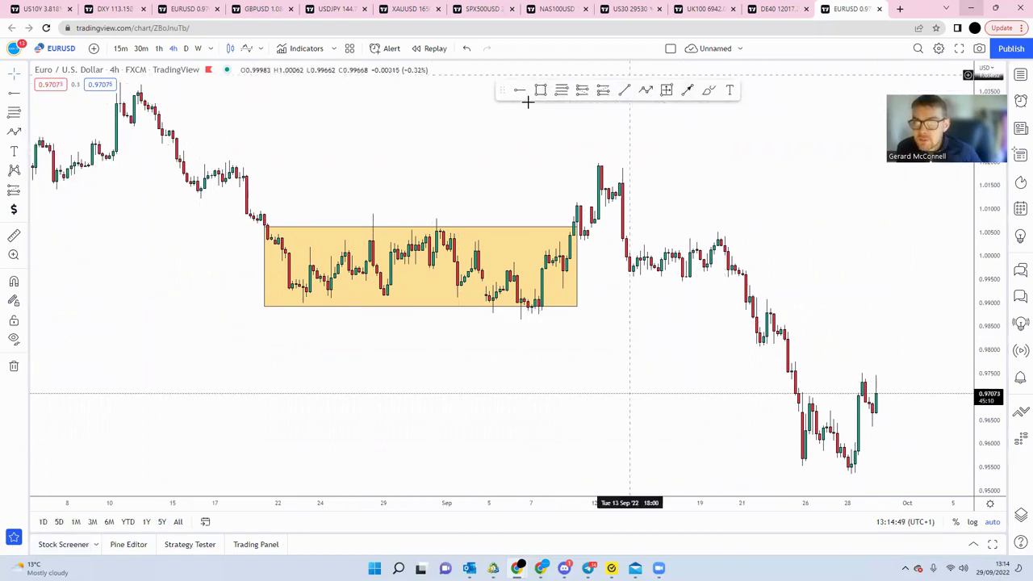
pyautogui.moveTo(501, 90); pyautogui.dragTo(567, 78)
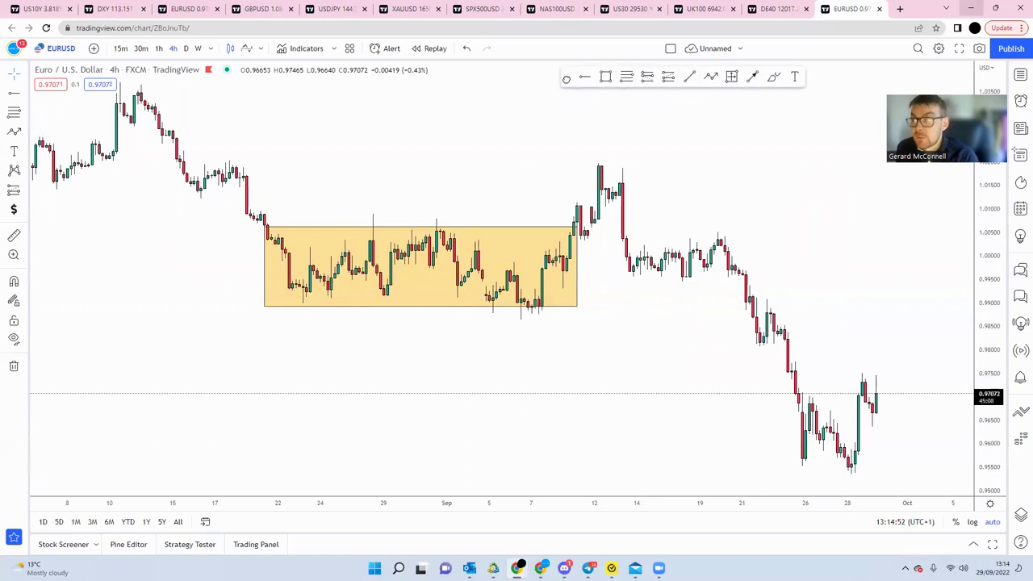
pyautogui.click(26, 154)
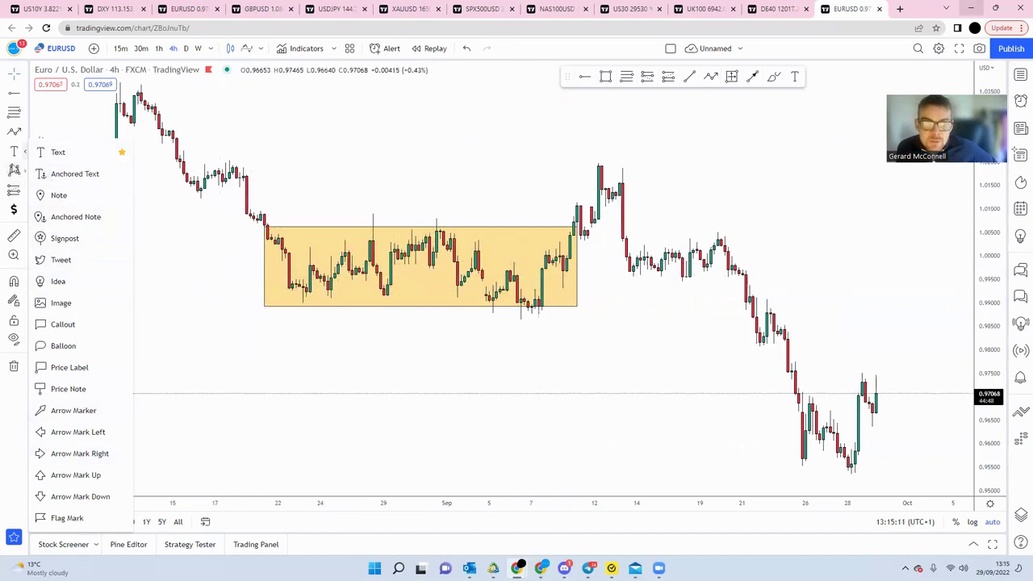
pyautogui.click(25, 172)
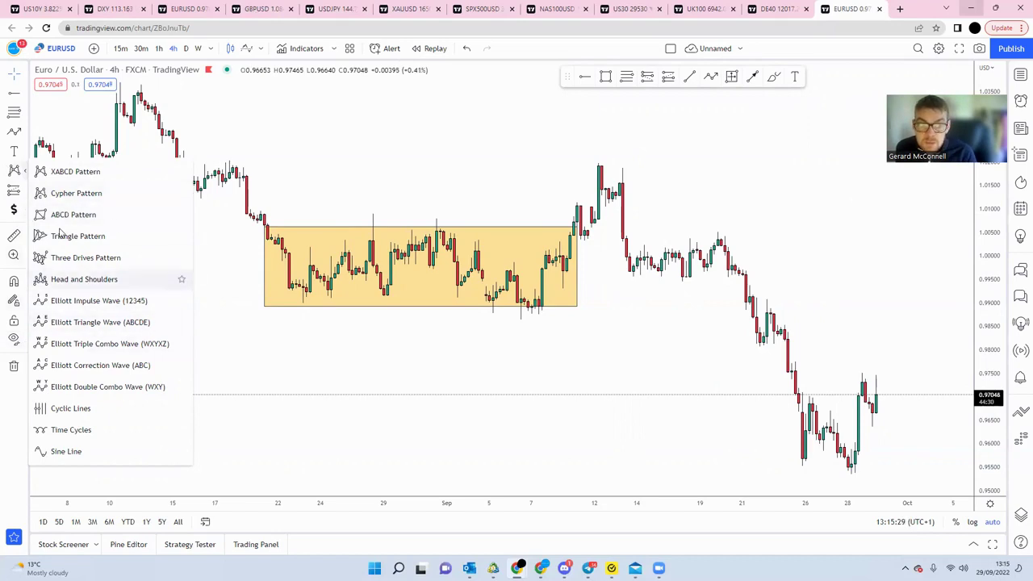
# Measure the mid-September peak to late-September low with Price Range, then delete it
pyautogui.click(27, 194)
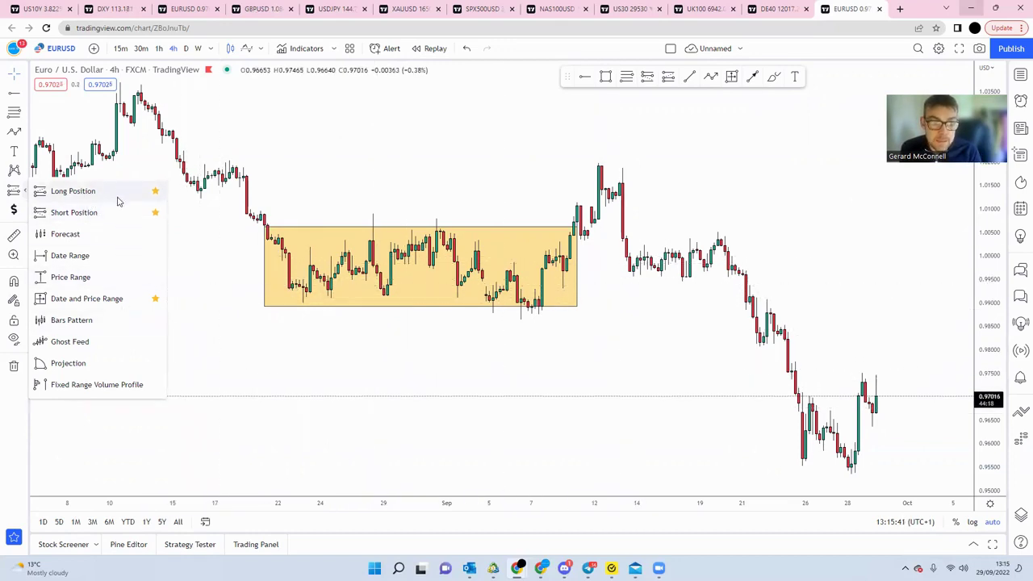
pyautogui.click(81, 276)
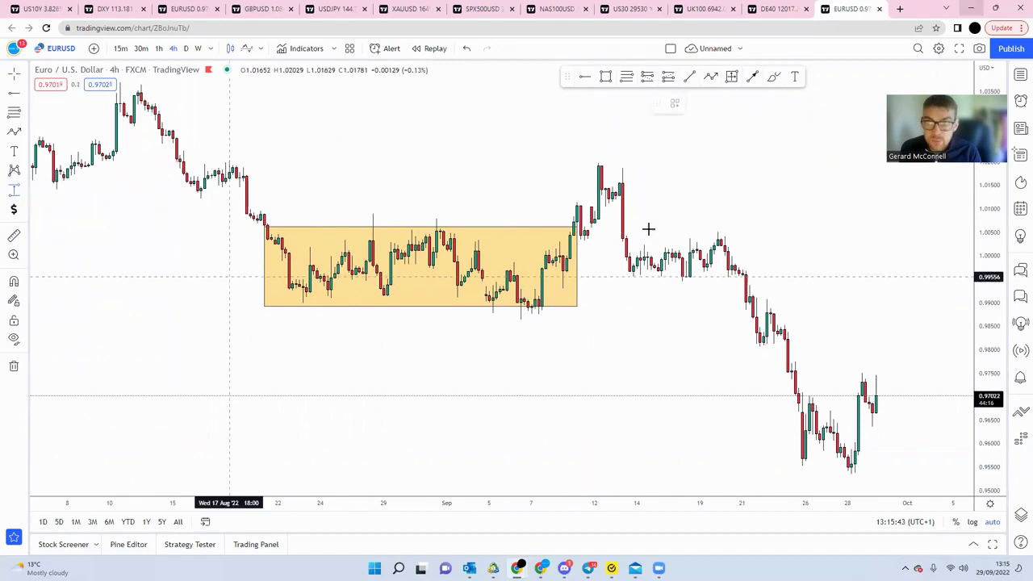
pyautogui.click(593, 163)
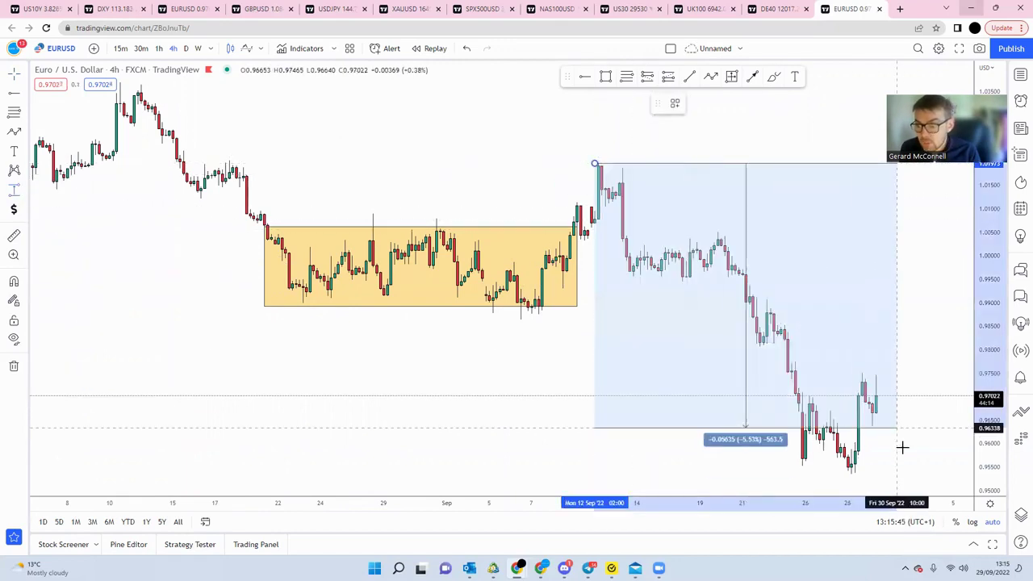
pyautogui.click(892, 473)
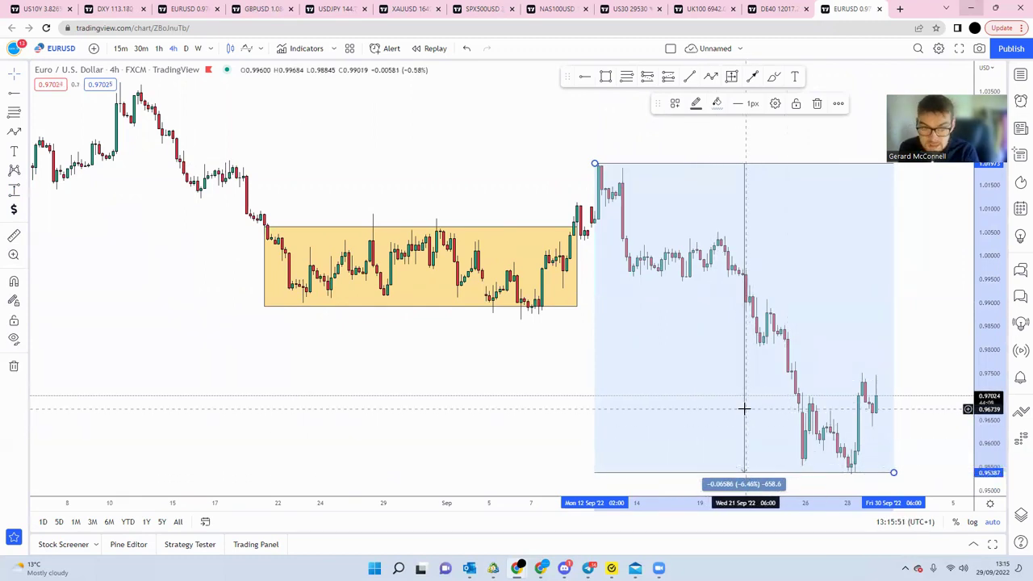
pyautogui.press('Delete')
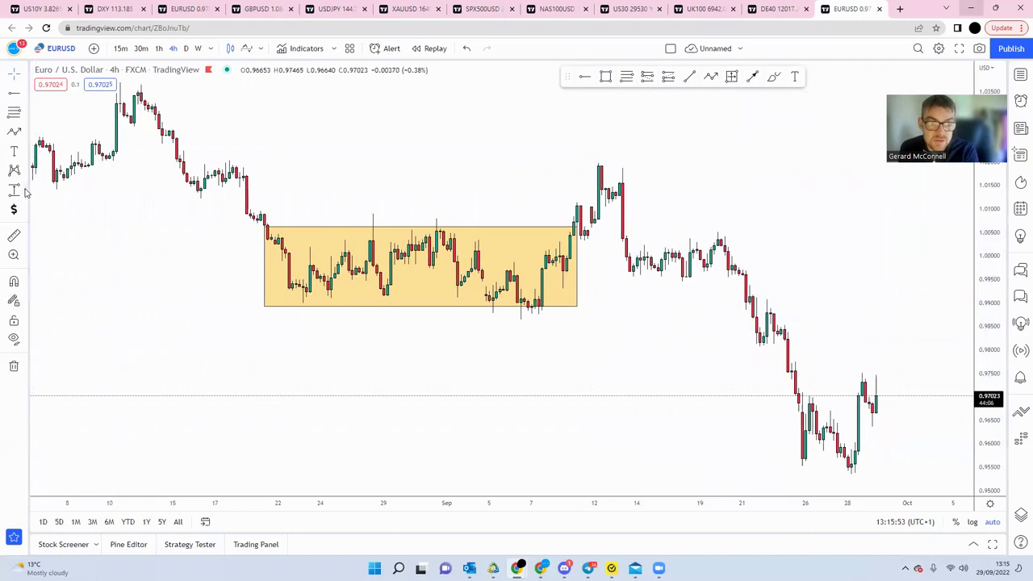
# Repeat the peak-to-low measurement with Date and Price Range, then delete it
pyautogui.click(27, 192)
pyautogui.click(112, 300)
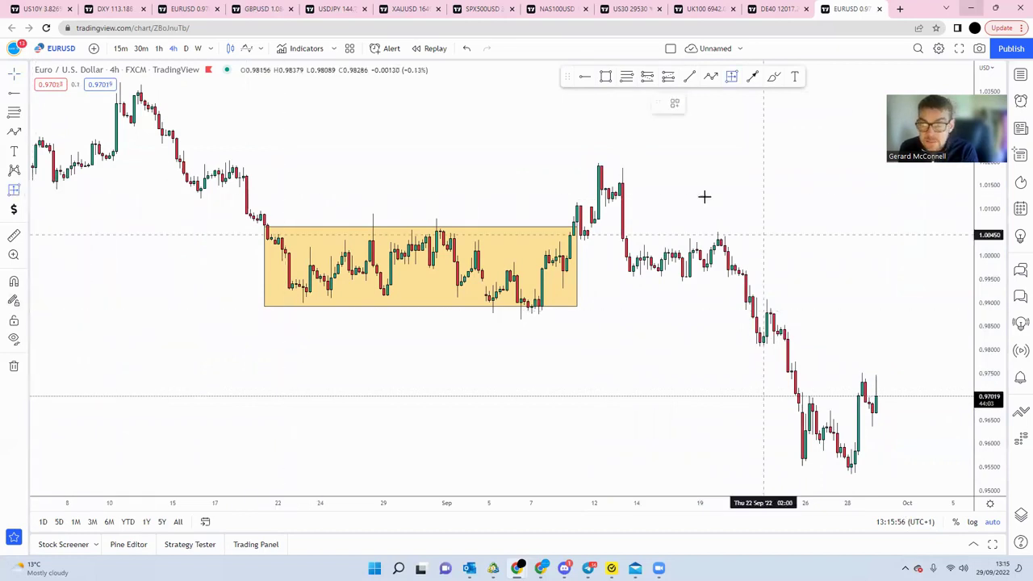
pyautogui.click(591, 166)
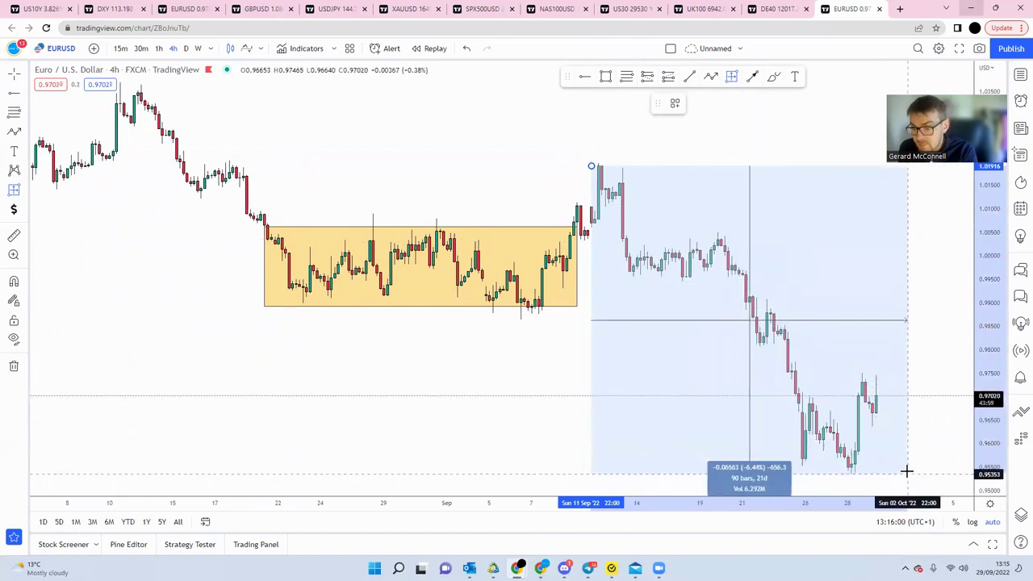
pyautogui.click(904, 473)
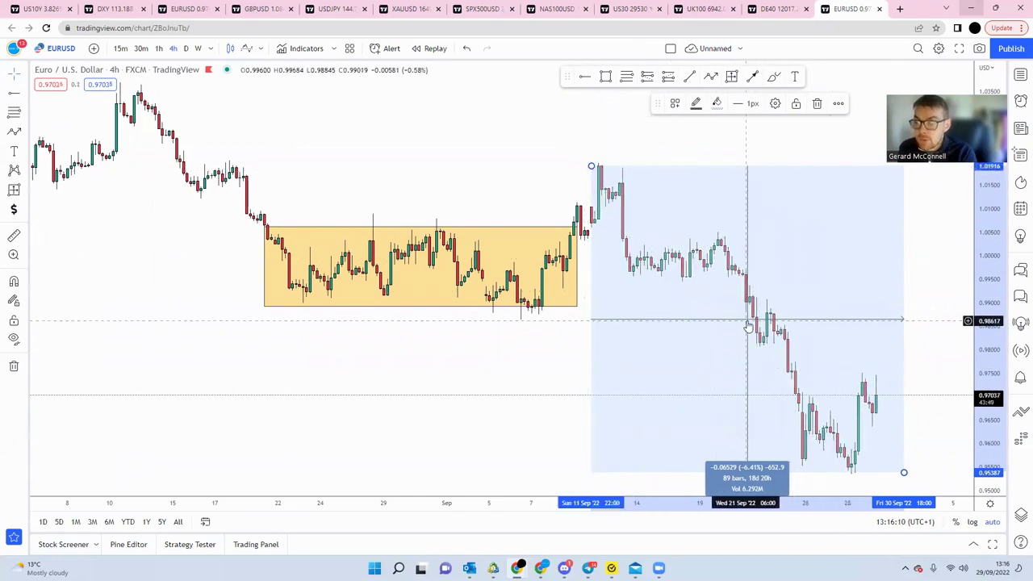
pyautogui.press('Delete')
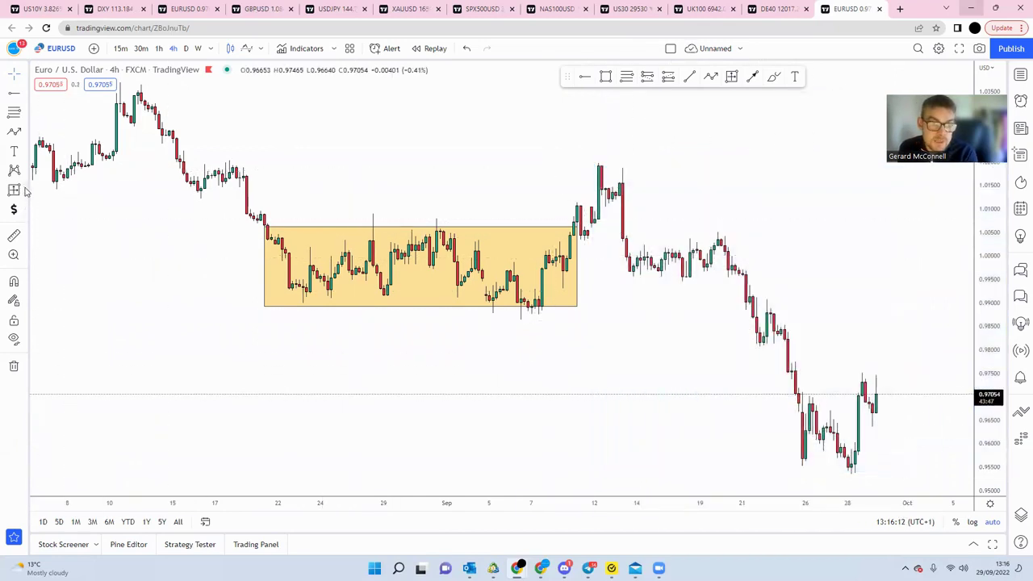
# Place a Long Position tool with entry near 1.00518 at the yellow box breakout
pyautogui.click(24, 190)
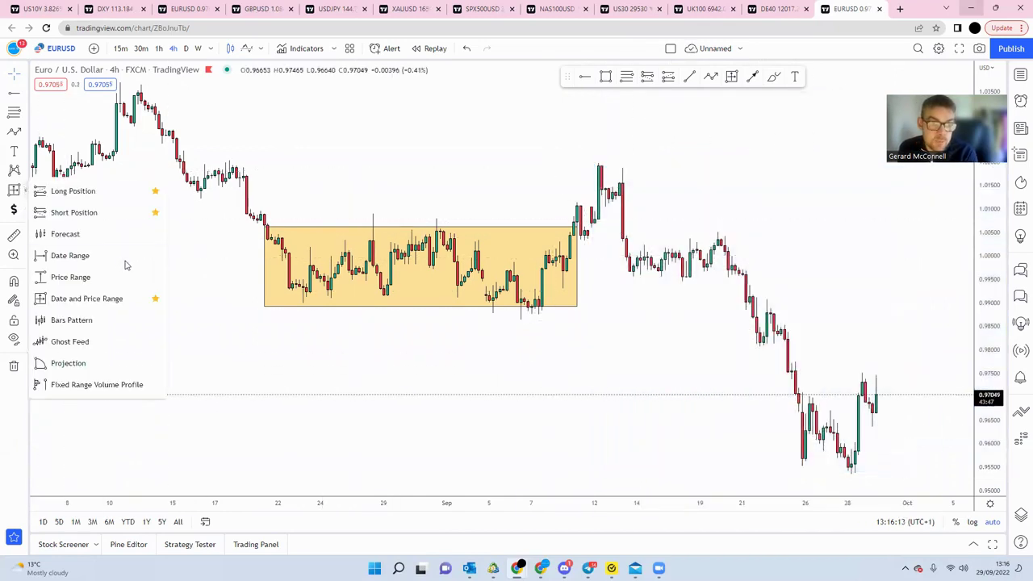
pyautogui.click(71, 193)
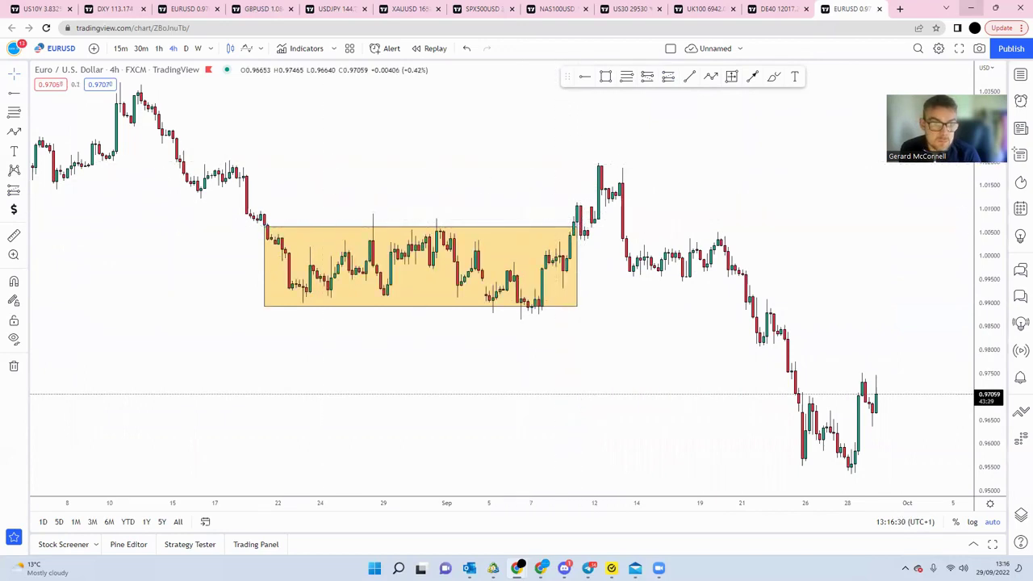
pyautogui.click(24, 191)
pyautogui.click(69, 190)
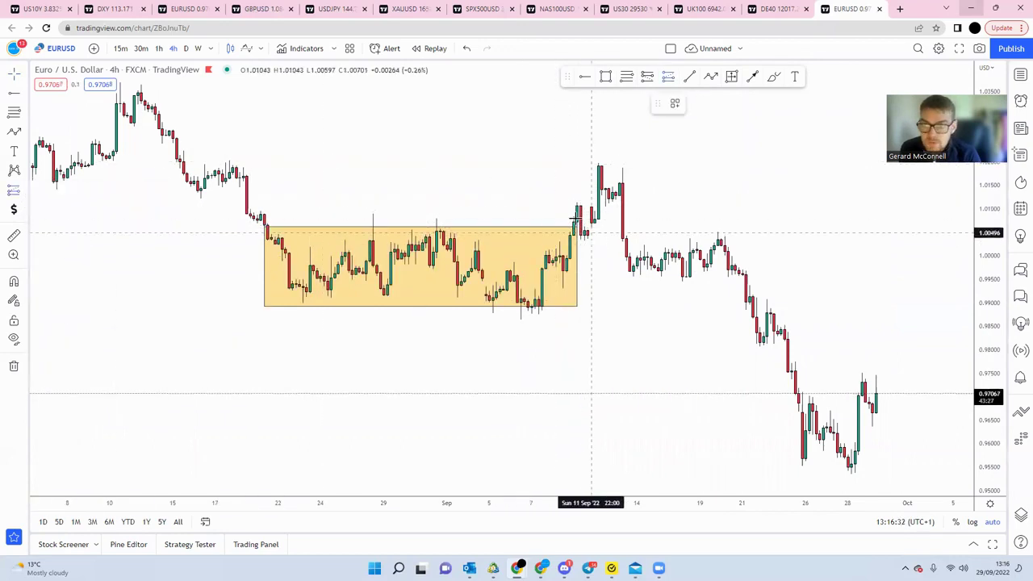
pyautogui.click(587, 233)
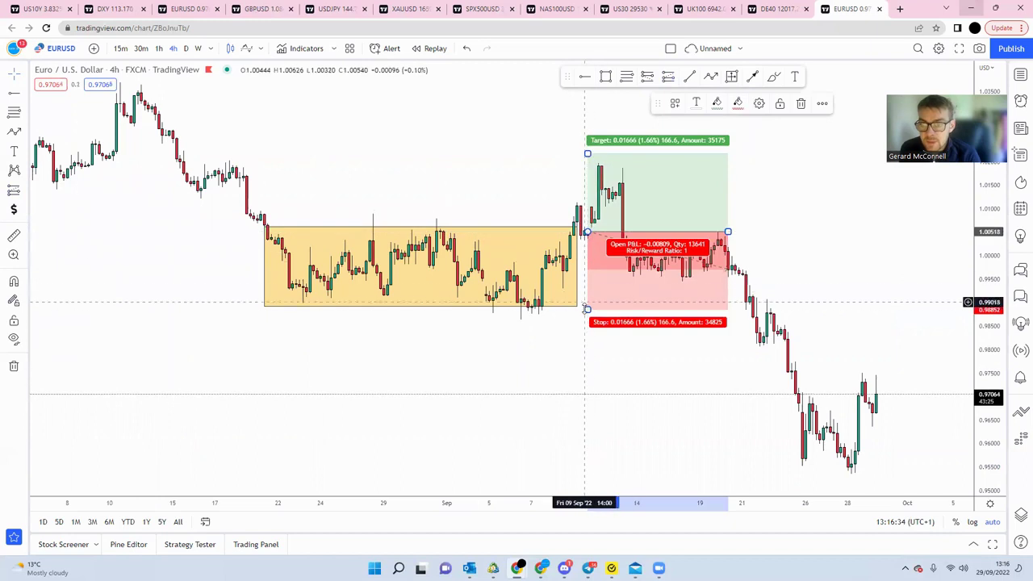
# Raise the stop to 0.99614 and lift the target for a 3.21 risk/reward
pyautogui.moveTo(586, 309); pyautogui.dragTo(583, 275)
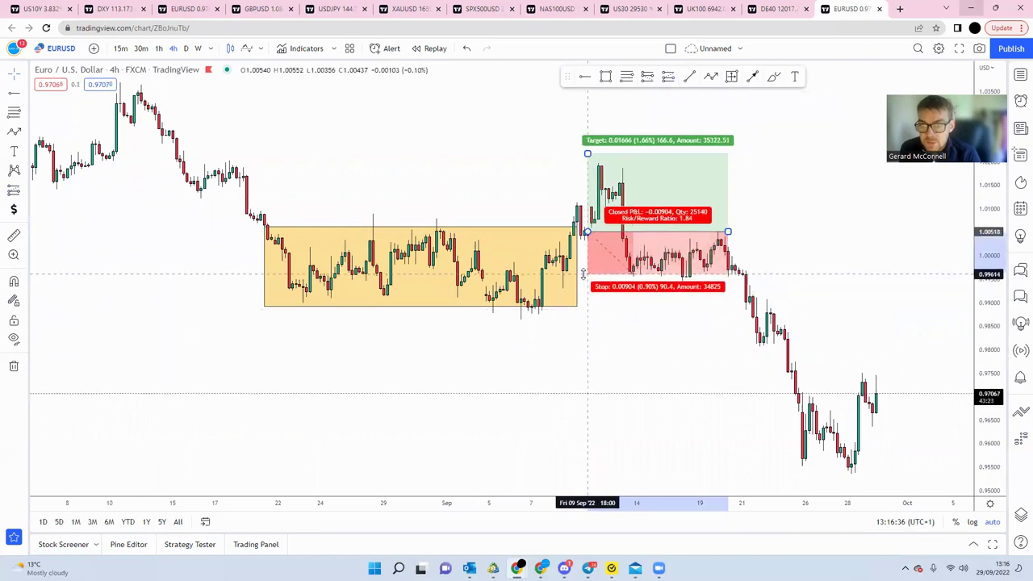
pyautogui.moveTo(581, 374); pyautogui.dragTo(569, 371)
pyautogui.moveTo(568, 159); pyautogui.dragTo(558, 90)
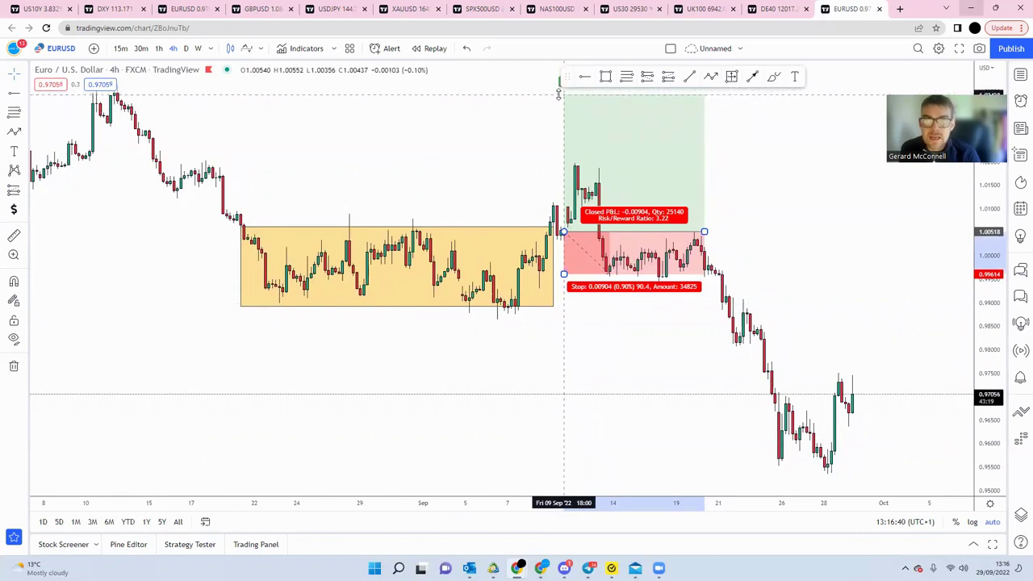
pyautogui.moveTo(717, 166); pyautogui.dragTo(615, 233)
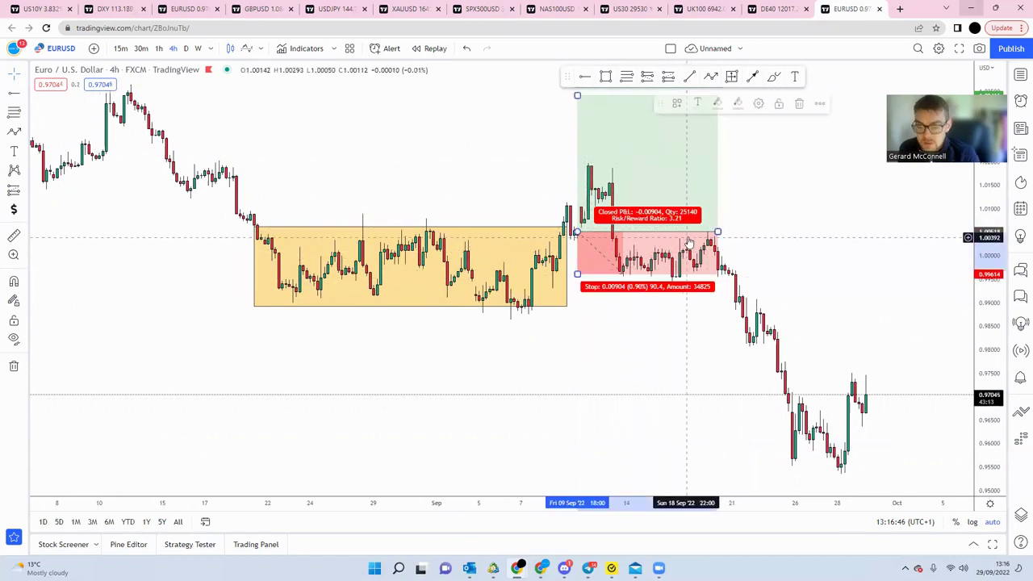
# Delete the long position and place a short position on the late-September drop with a lower stop
pyautogui.press('Delete')
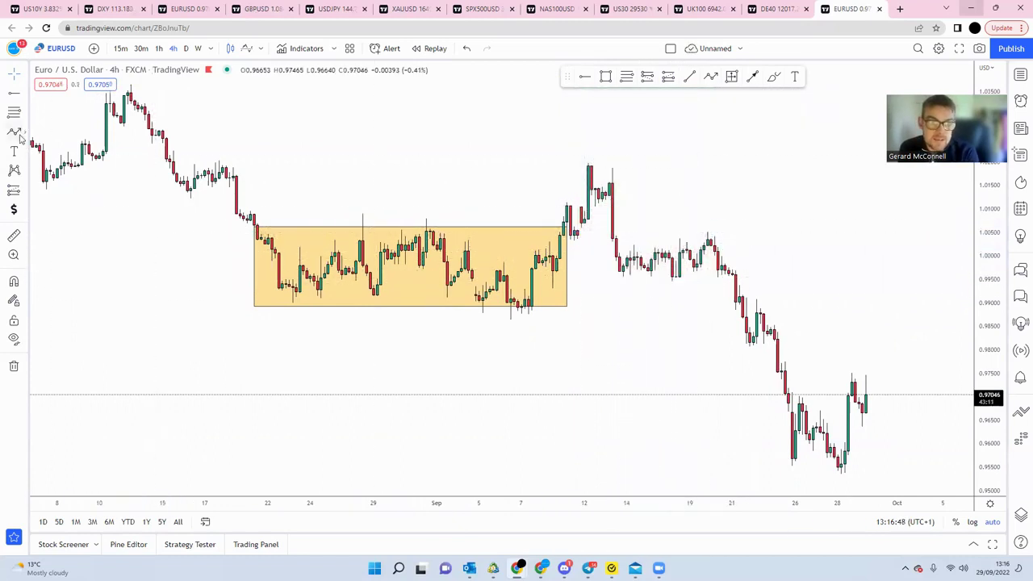
pyautogui.click(25, 195)
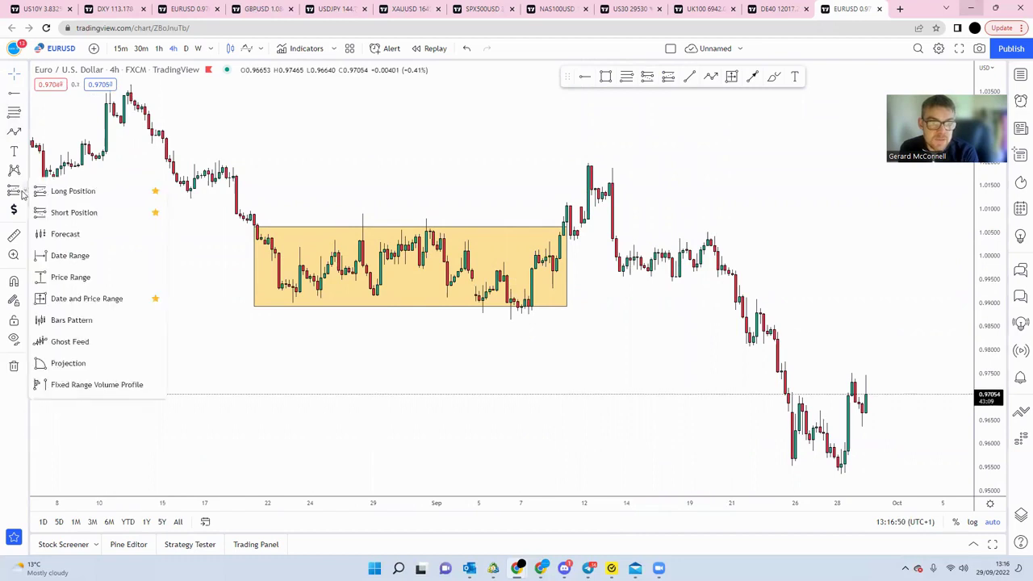
pyautogui.click(57, 213)
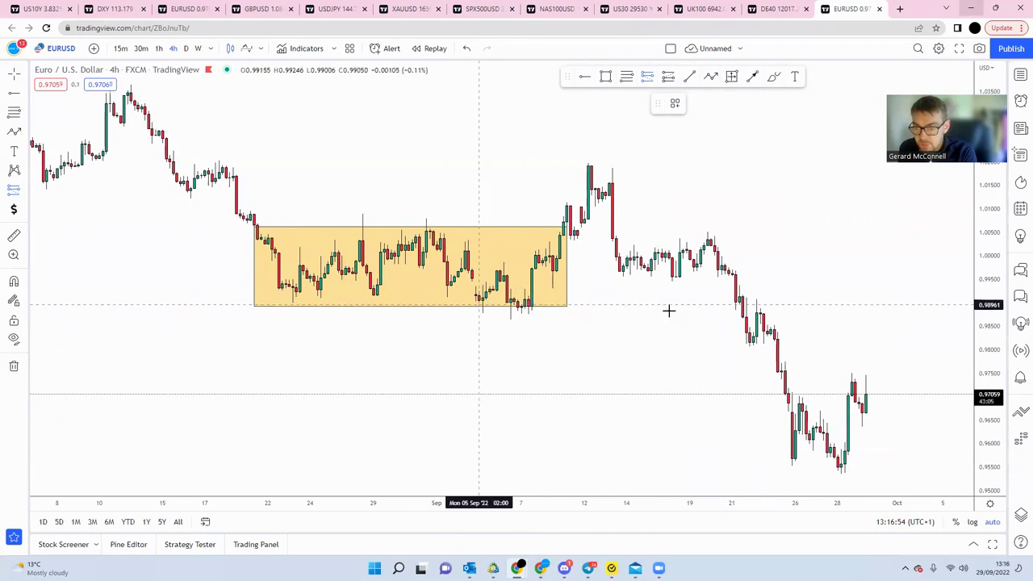
pyautogui.click(756, 307)
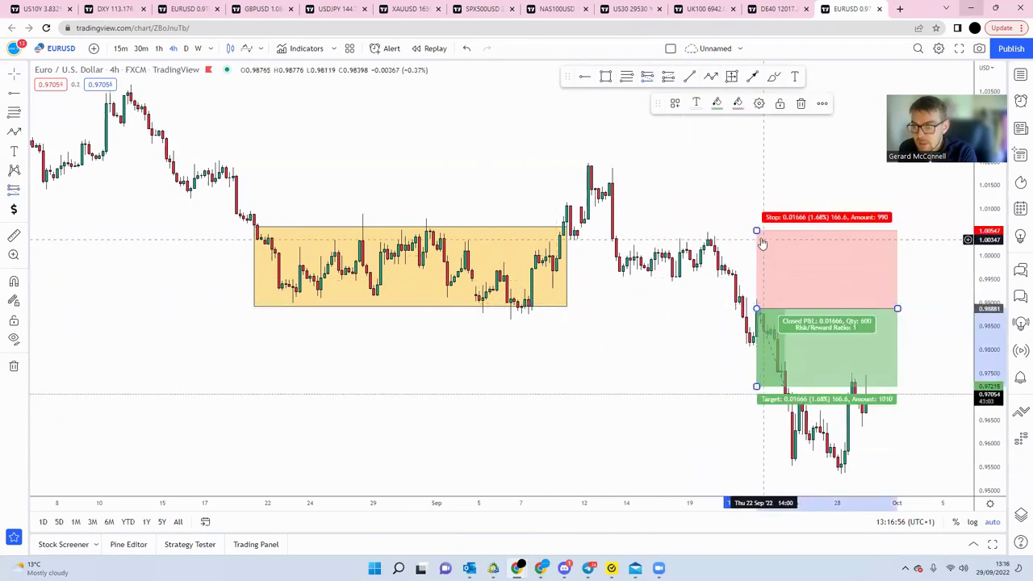
pyautogui.moveTo(755, 231); pyautogui.dragTo(754, 271)
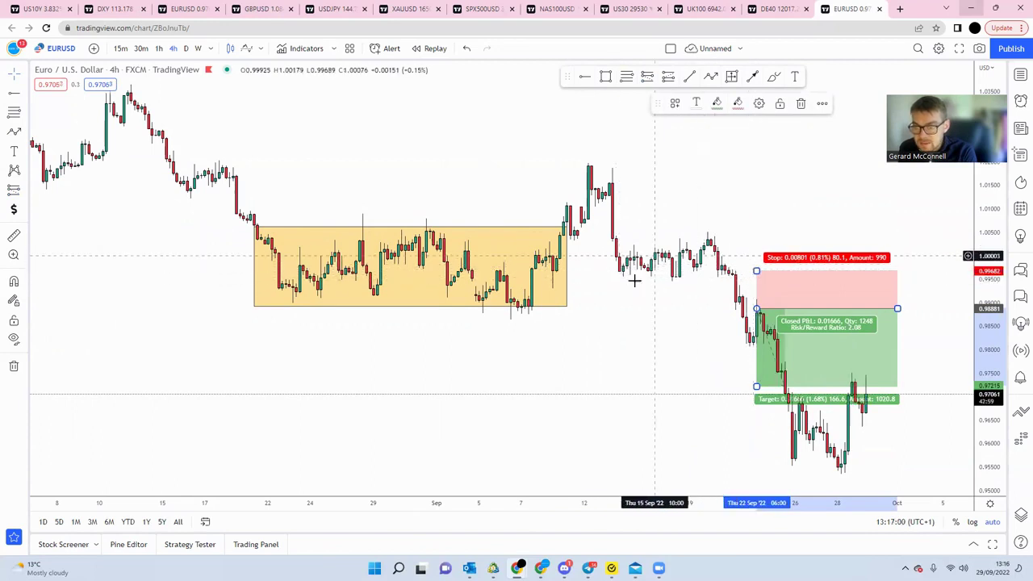
# Extend the short position's profit target down to the recent lows, then delete the short position
pyautogui.hscroll(3, 723, 224)
pyautogui.moveTo(671, 386); pyautogui.dragTo(671, 462)
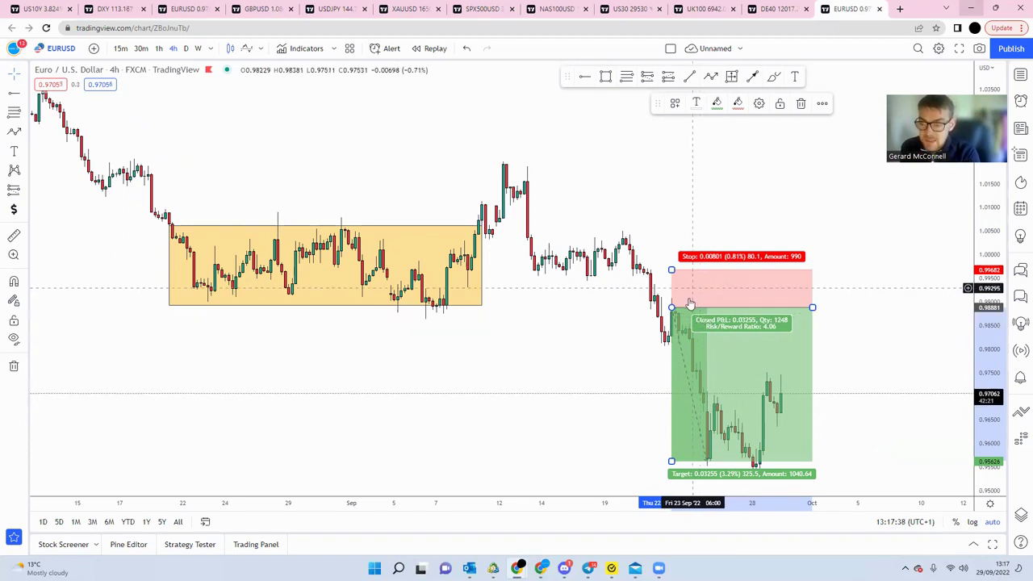
pyautogui.press('Delete')
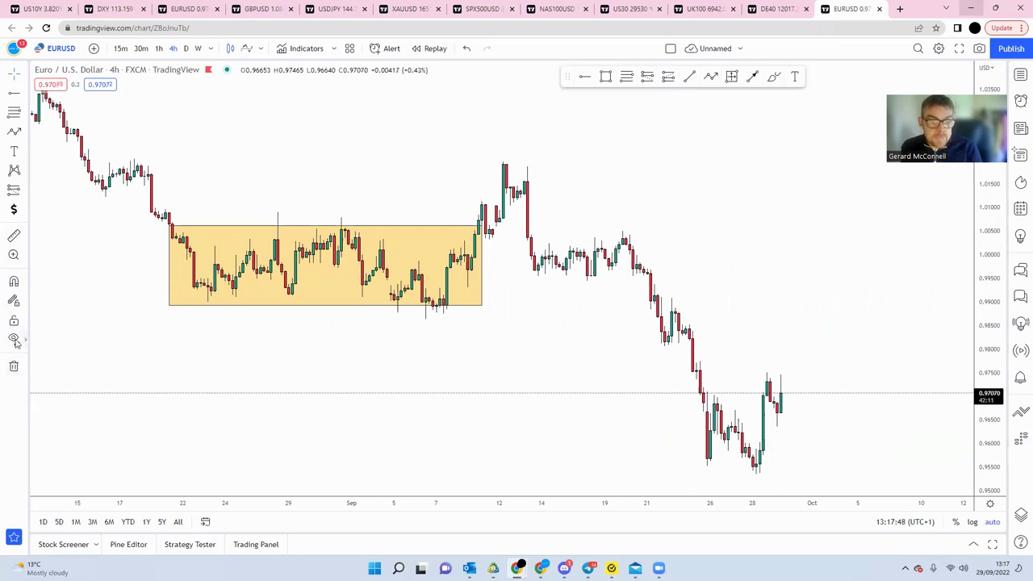
# Try magnet snapping, dismiss its notice, and turn the magnet back off
pyautogui.click(13, 281)
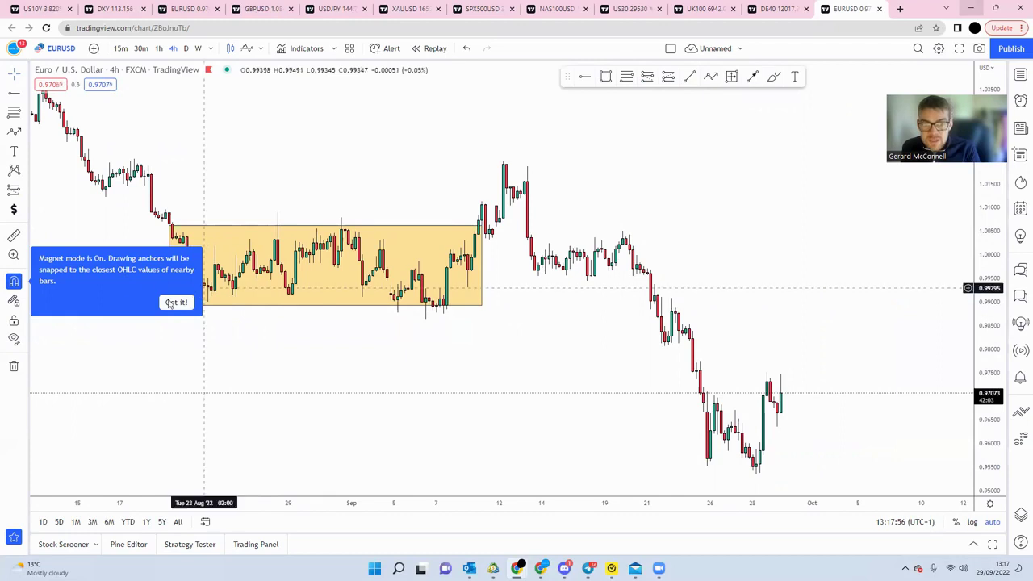
pyautogui.click(175, 302)
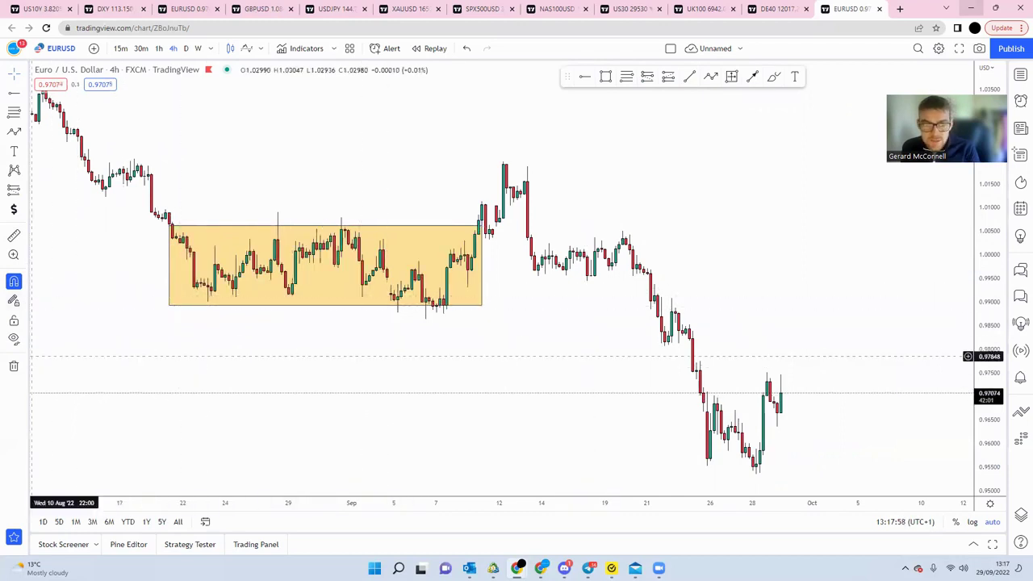
pyautogui.click(14, 281)
# Open the watchlist sidebar with the Blue list and EURUSD symbol details
pyautogui.hscroll(3, 419, 460)
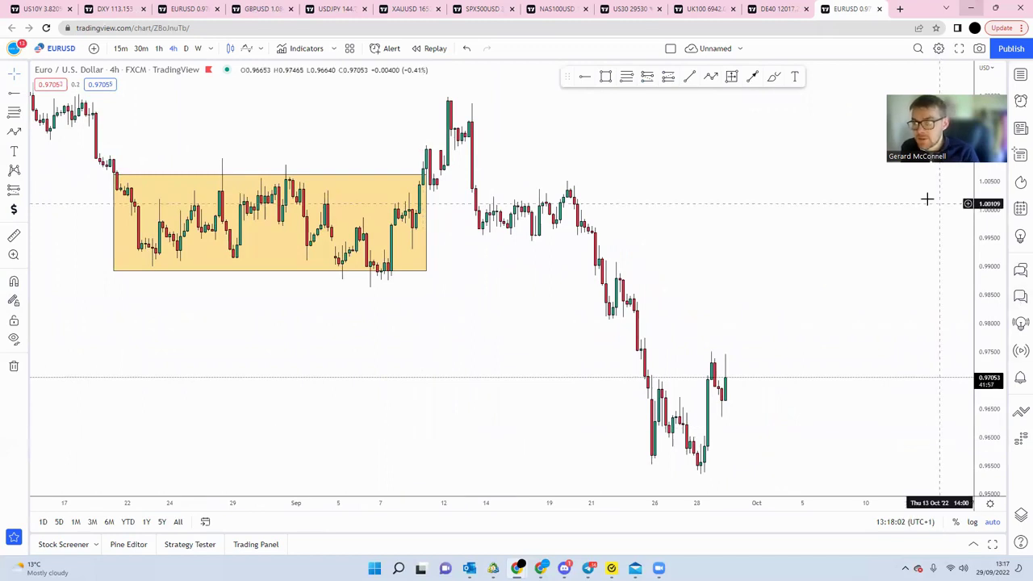
pyautogui.moveTo(883, 102); pyautogui.dragTo(832, 85)
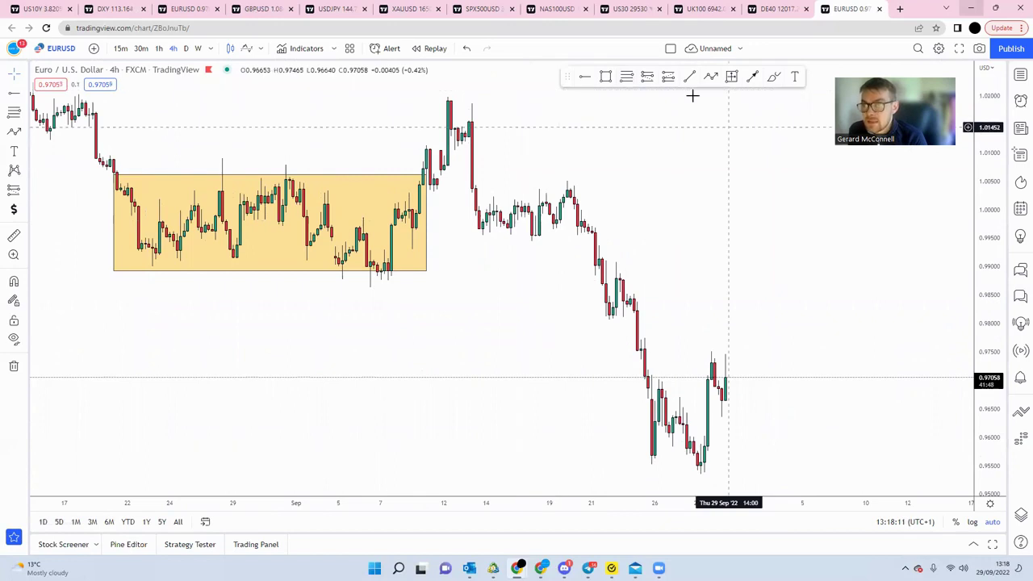
pyautogui.hscroll(2, 875, 250)
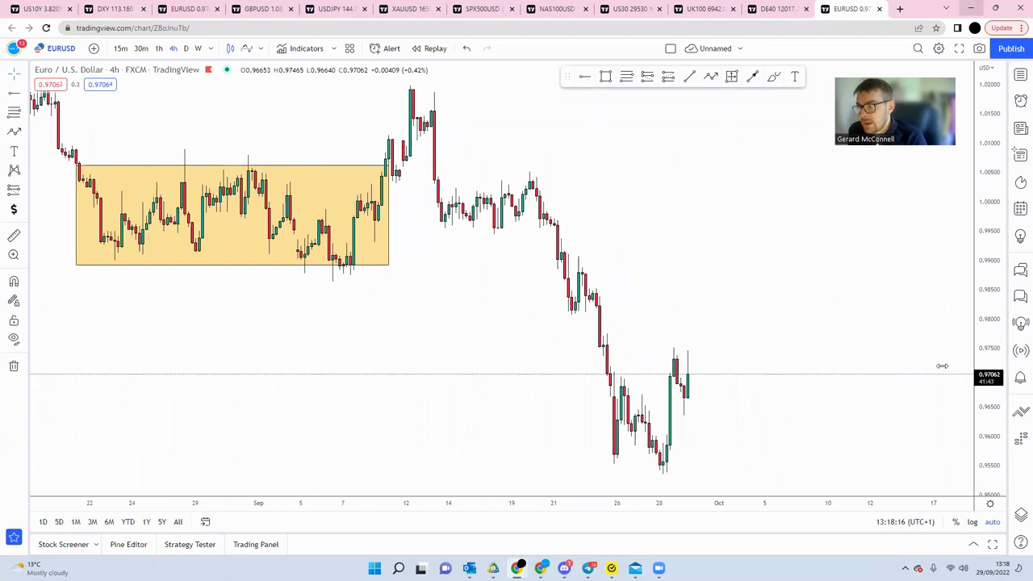
pyautogui.moveTo(942, 365); pyautogui.dragTo(800, 352)
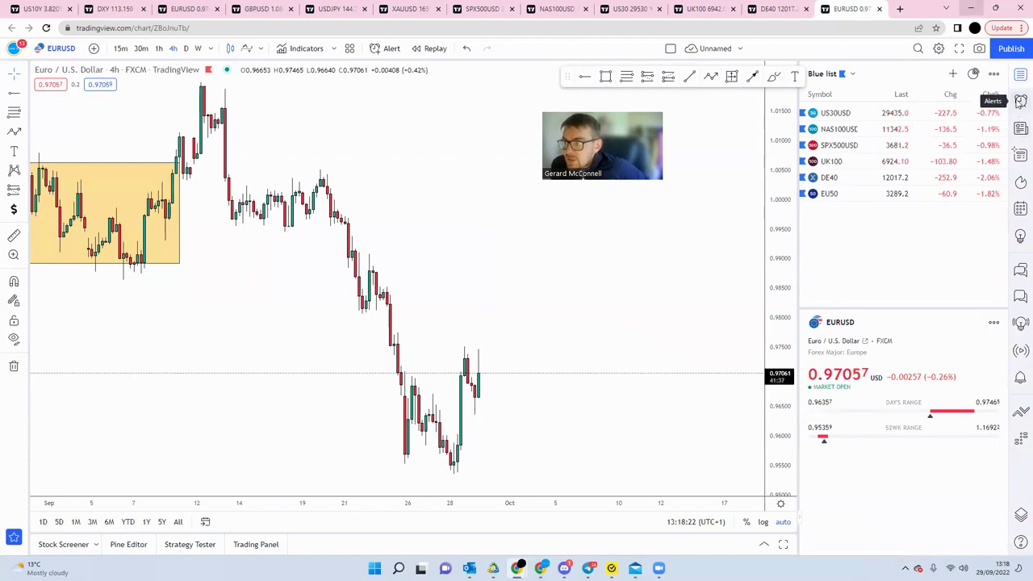
# Browse EURUSD news, top gainers and losers, and the economic calendar, then close the sidebar
pyautogui.click(1018, 130)
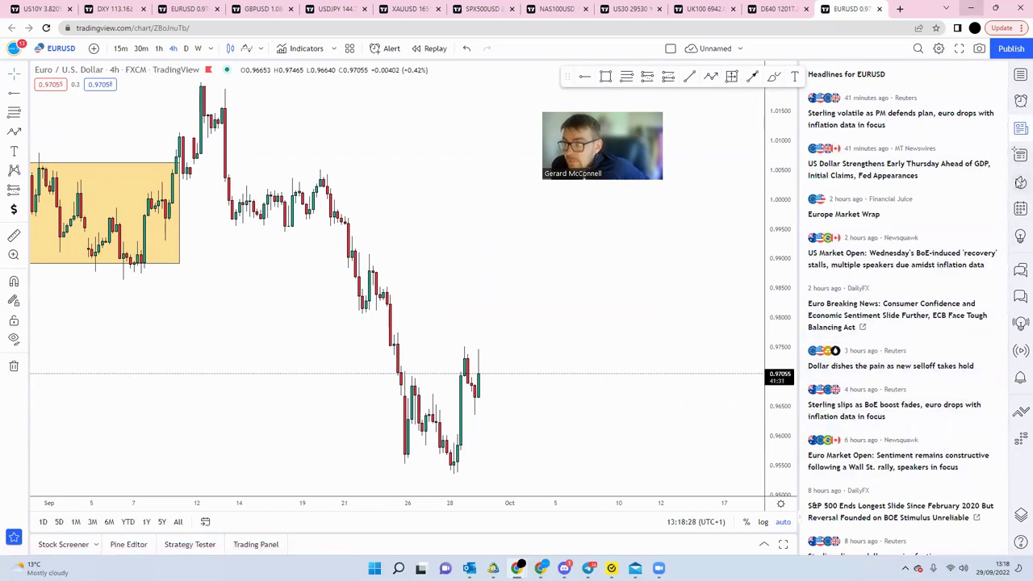
pyautogui.click(1020, 181)
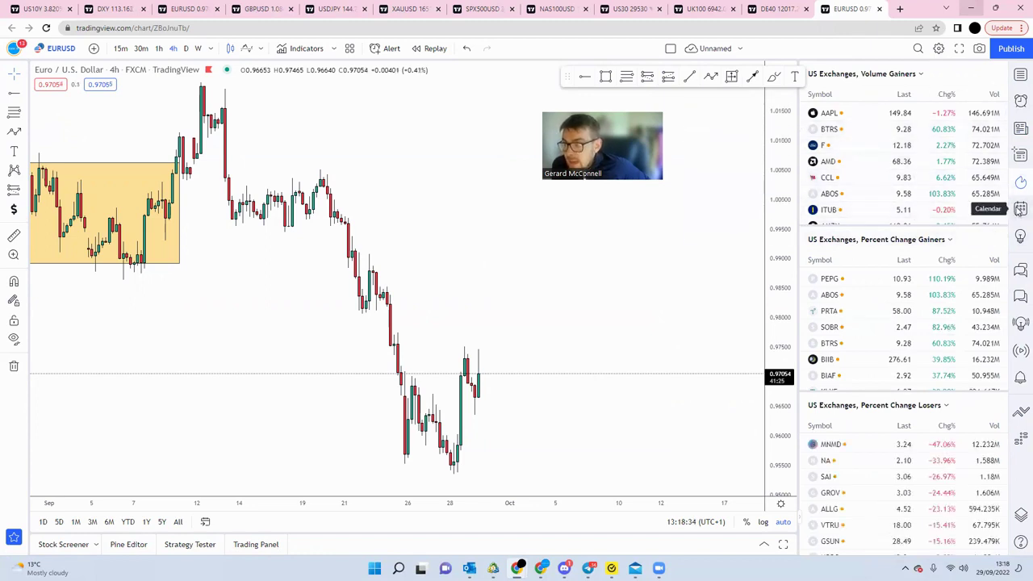
pyautogui.click(1020, 208)
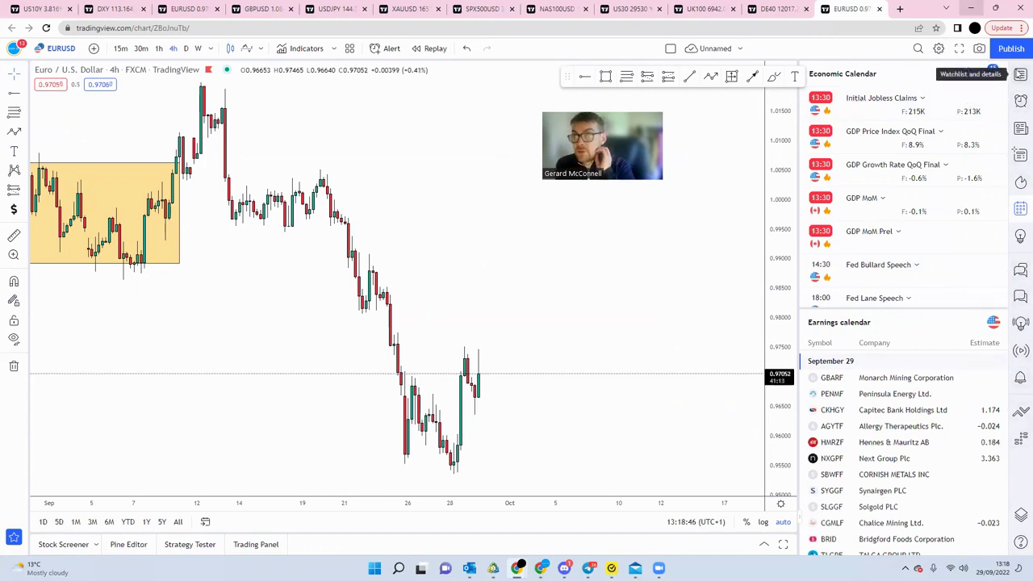
pyautogui.click(1020, 75)
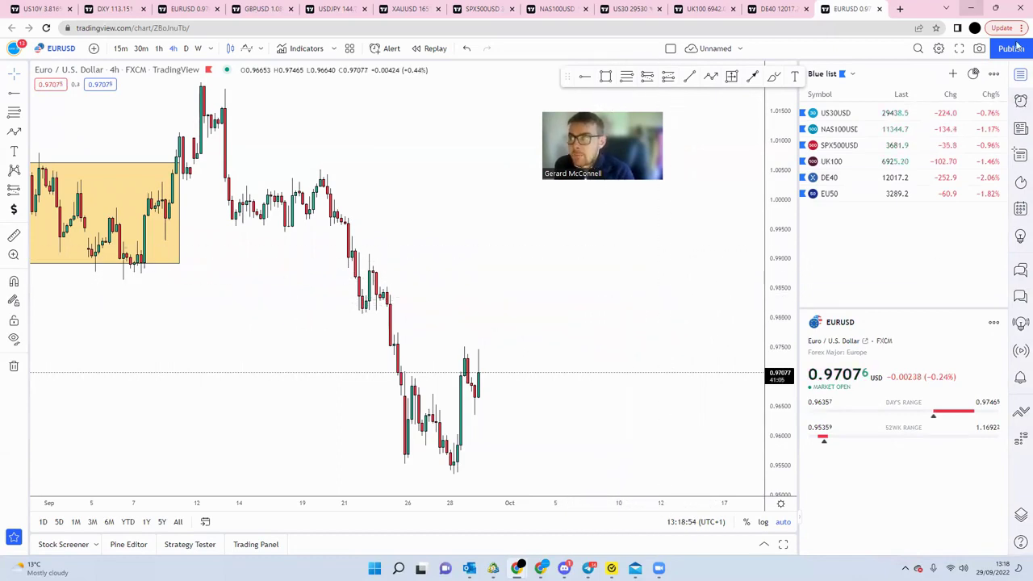
pyautogui.click(1020, 76)
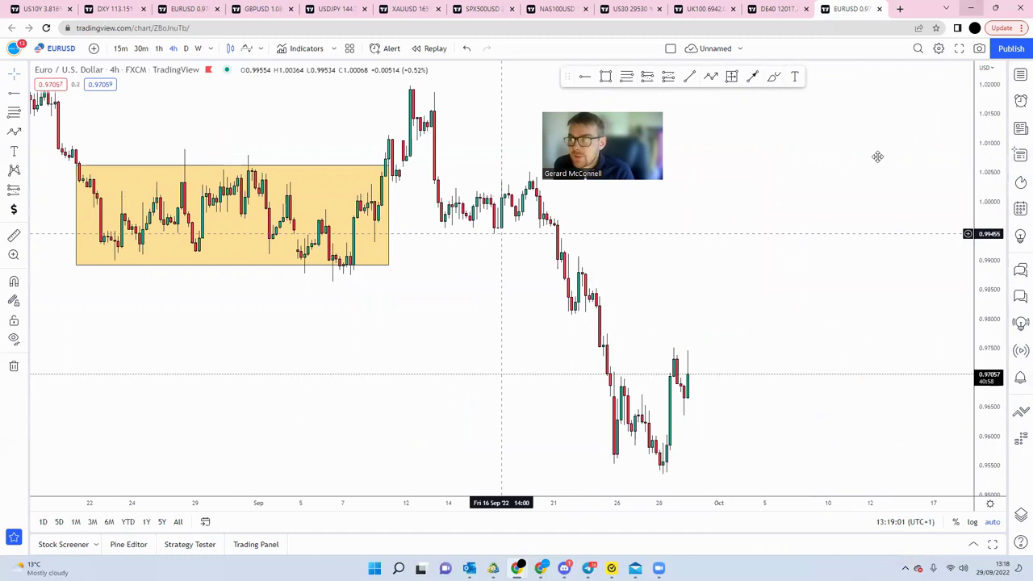
# Zoom the EURUSD chart out, then reset it to its default zoom
pyautogui.scroll(-1, 848, 239)
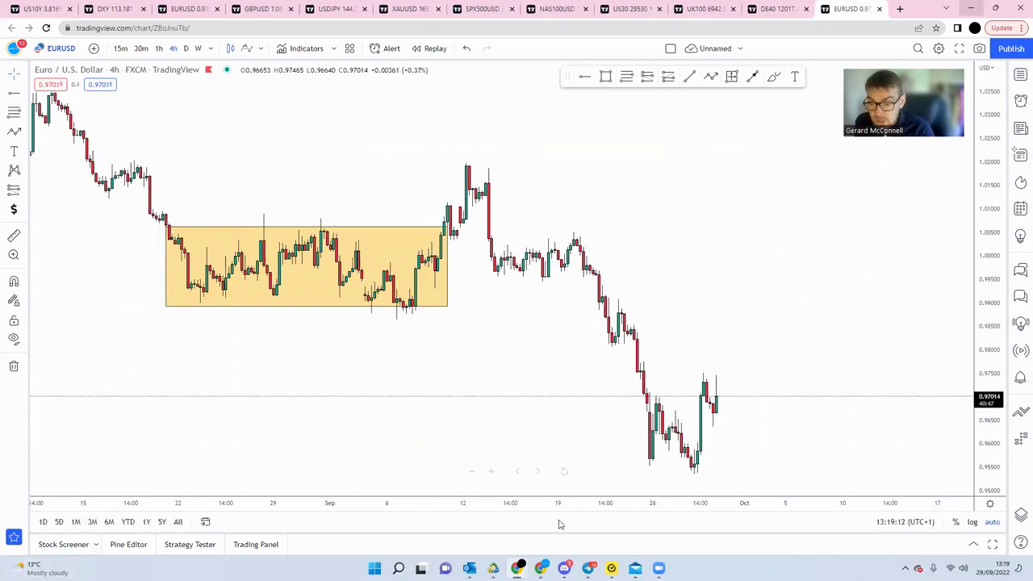
pyautogui.moveTo(517, 510)
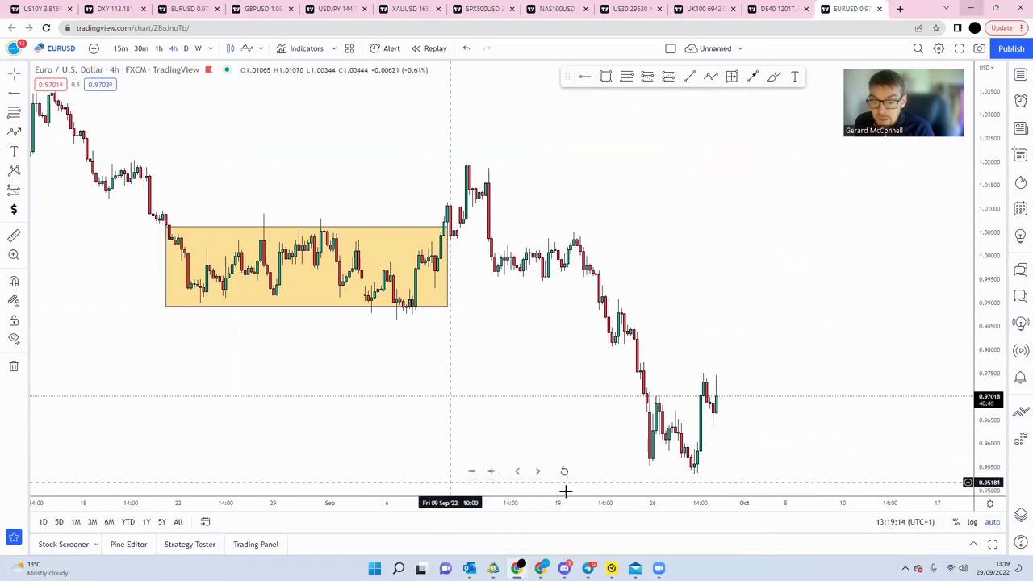
pyautogui.scroll(-3, 416, 396)
pyautogui.scroll(-5, 413, 390)
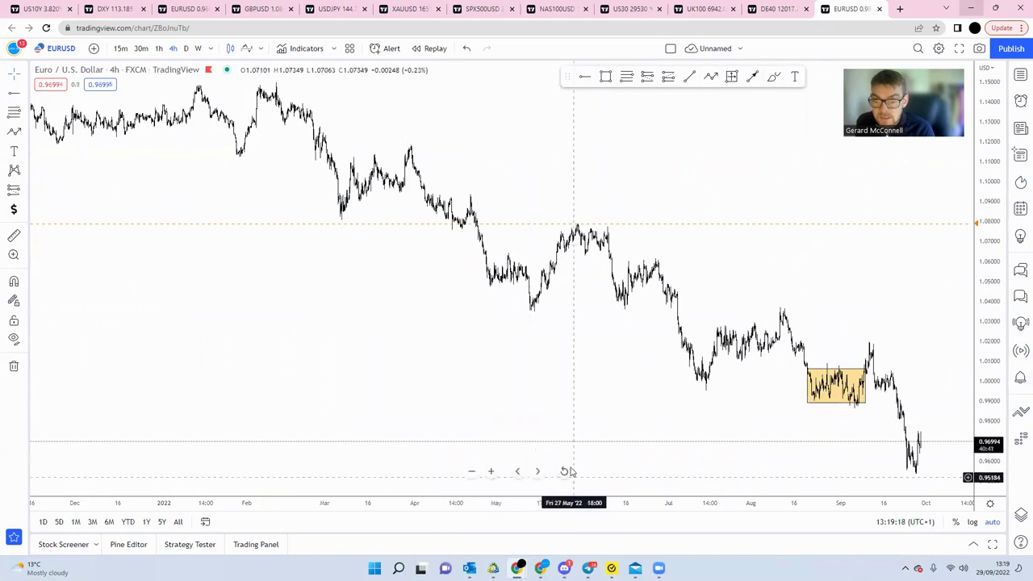
pyautogui.click(471, 472)
pyautogui.scroll(1, 524, 476)
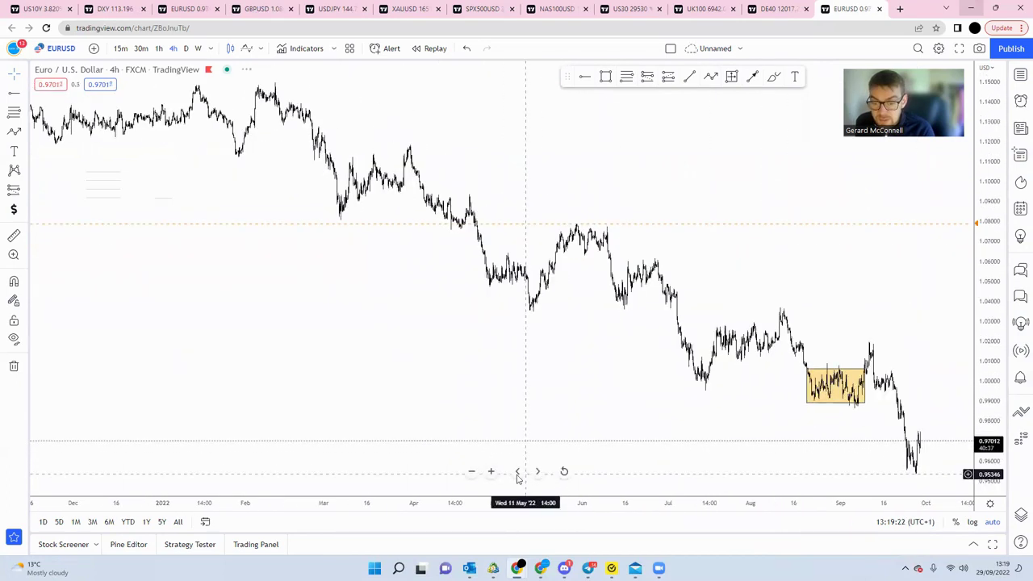
pyautogui.click(564, 472)
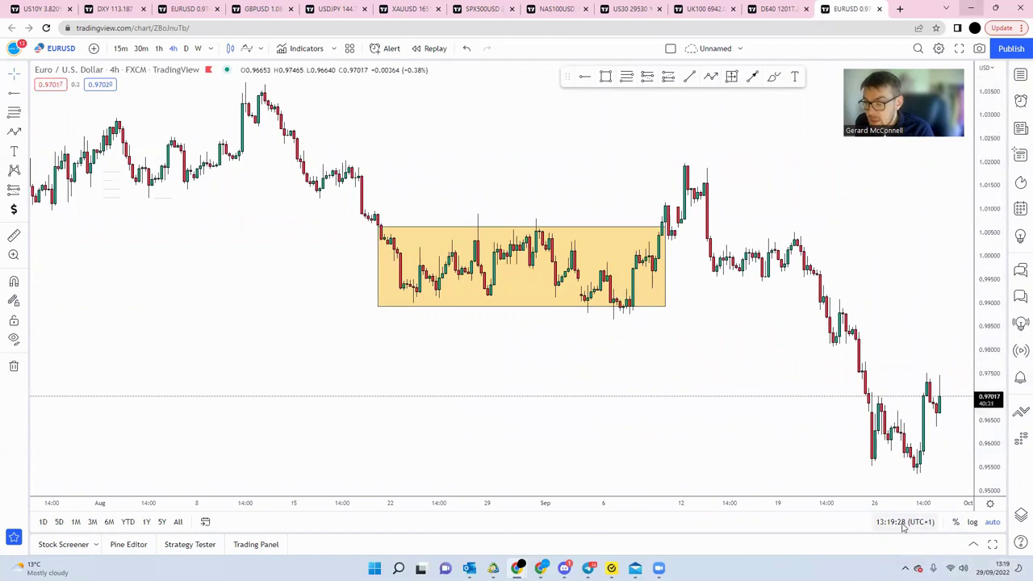
# Toggle the percentage scale on and off, then make the price scale logarithmic
pyautogui.click(956, 523)
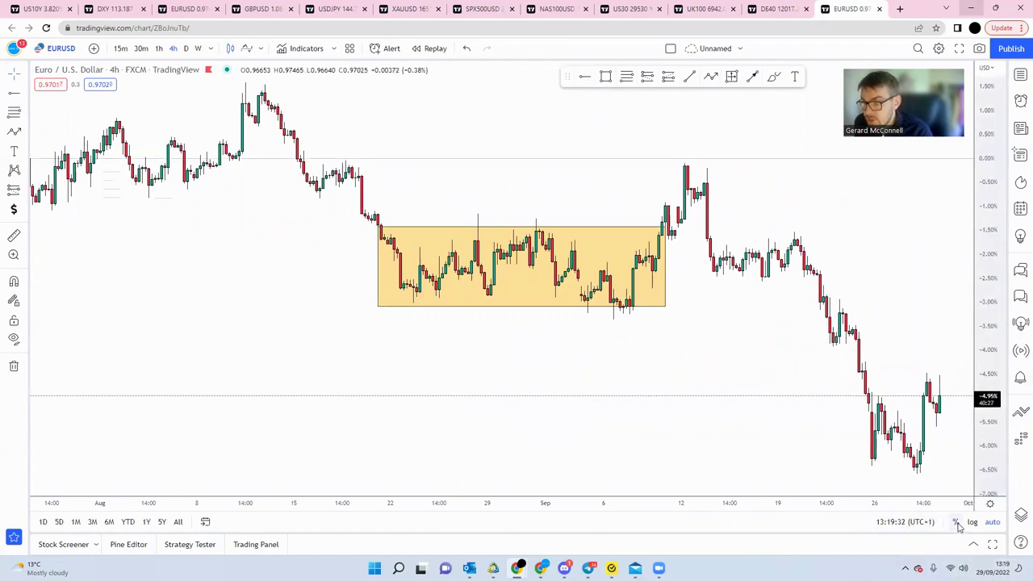
pyautogui.click(957, 525)
pyautogui.click(972, 523)
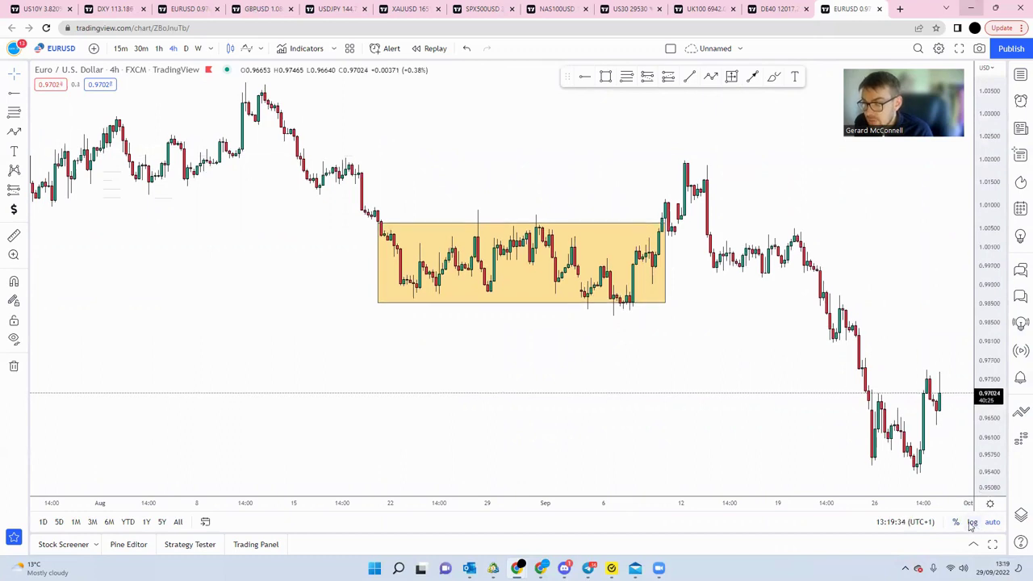